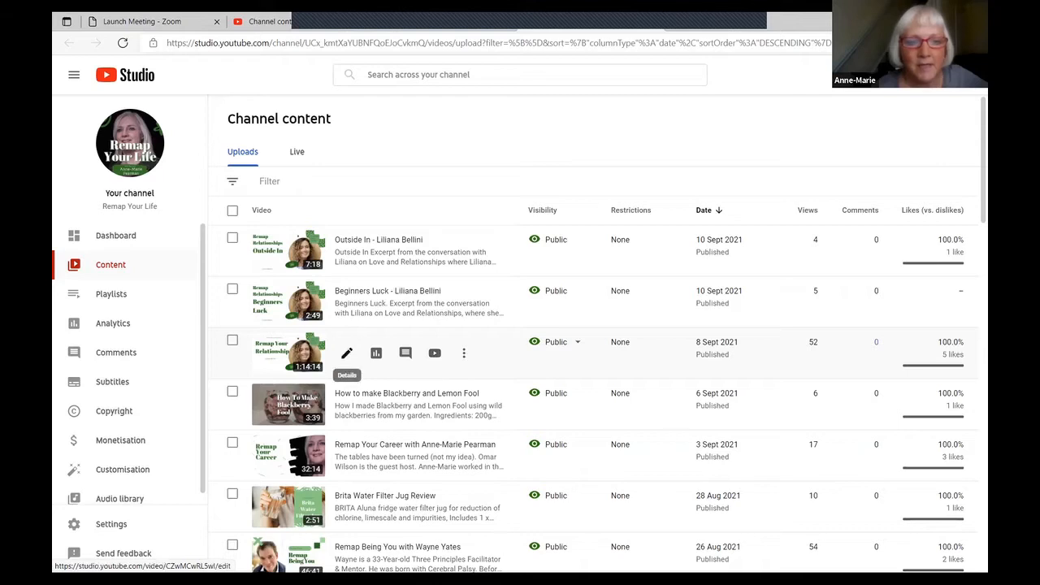
# - Open the Remap Your Relationship video's details in YouTube Studio, then switch to the video editor
pyautogui.click(347, 353)
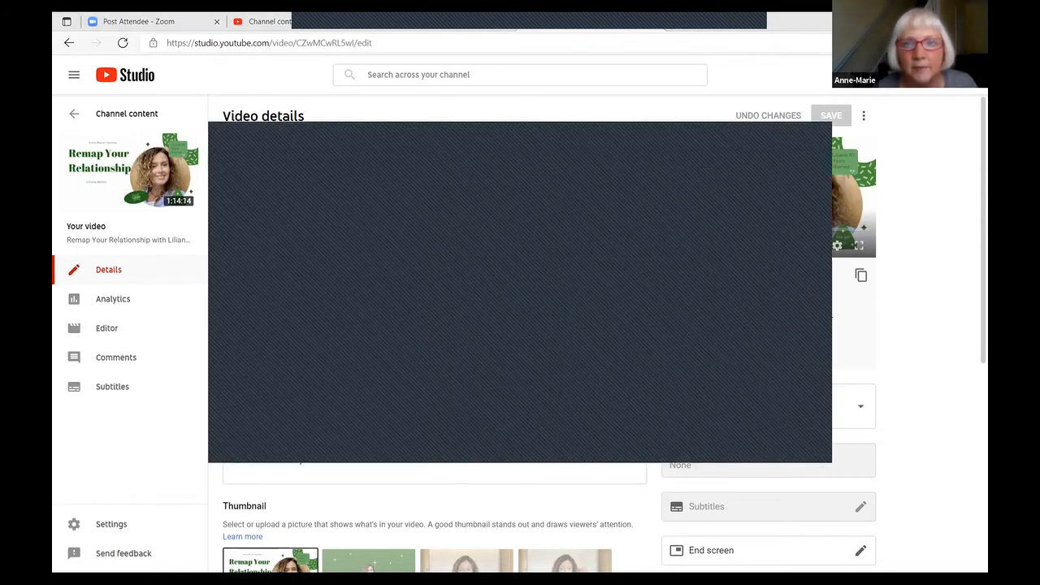
pyautogui.hotkey('alt', 'Tab')
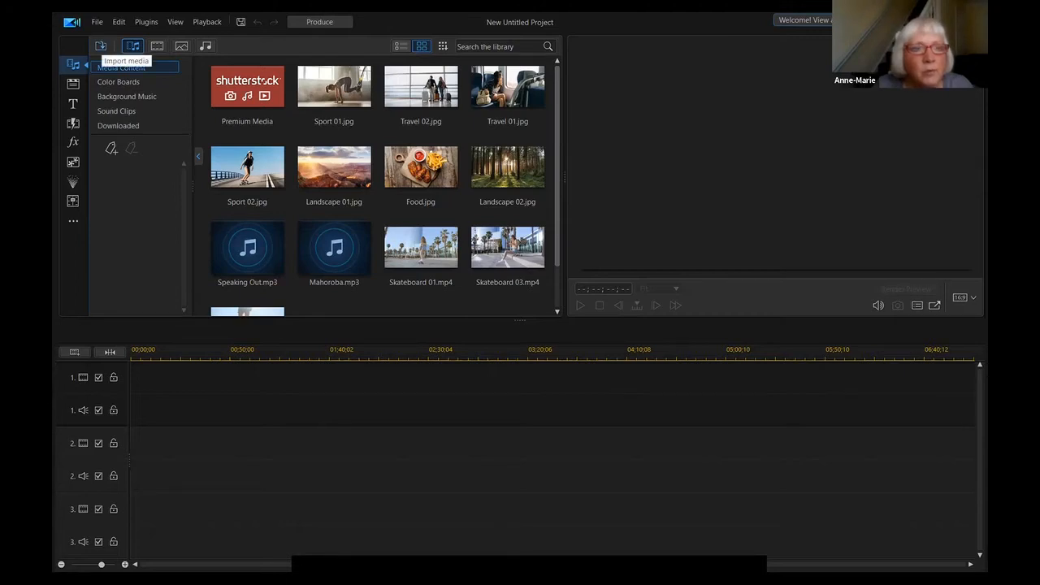
# - Import the interview recording from Downloads into the media library
pyautogui.click(101, 45)
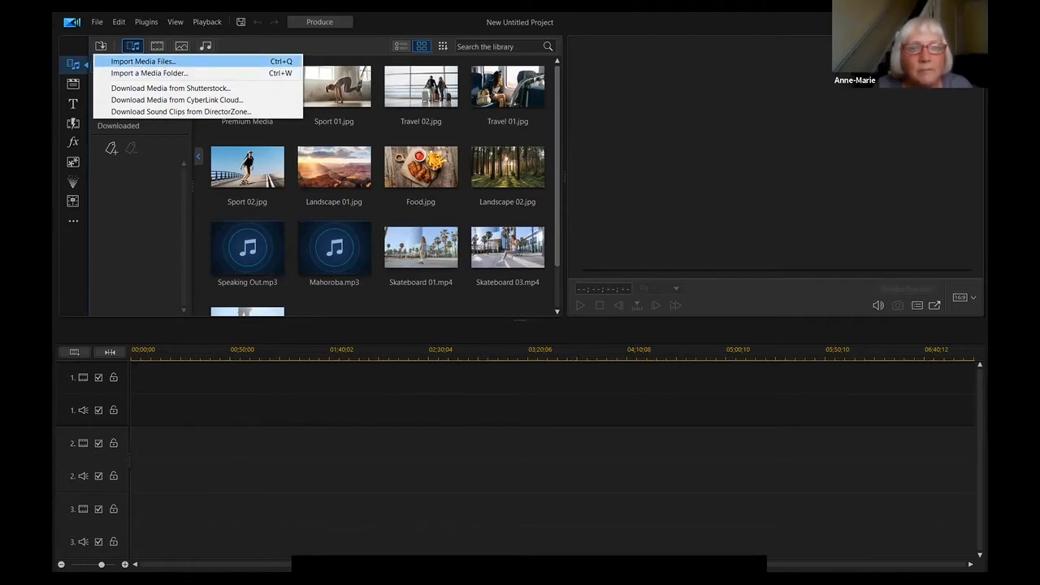
pyautogui.click(143, 60)
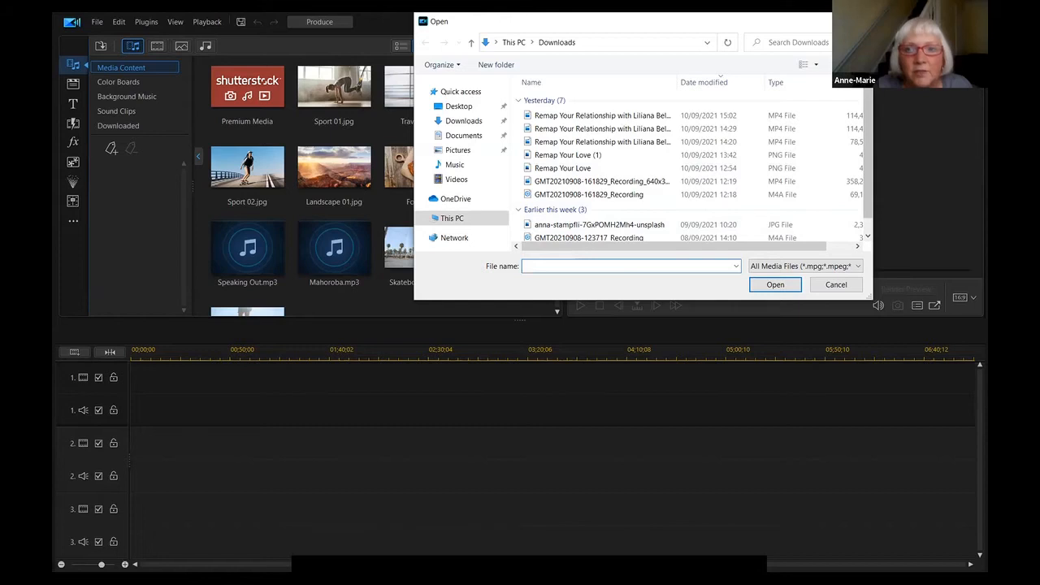
pyautogui.scroll(-1, 617, 203)
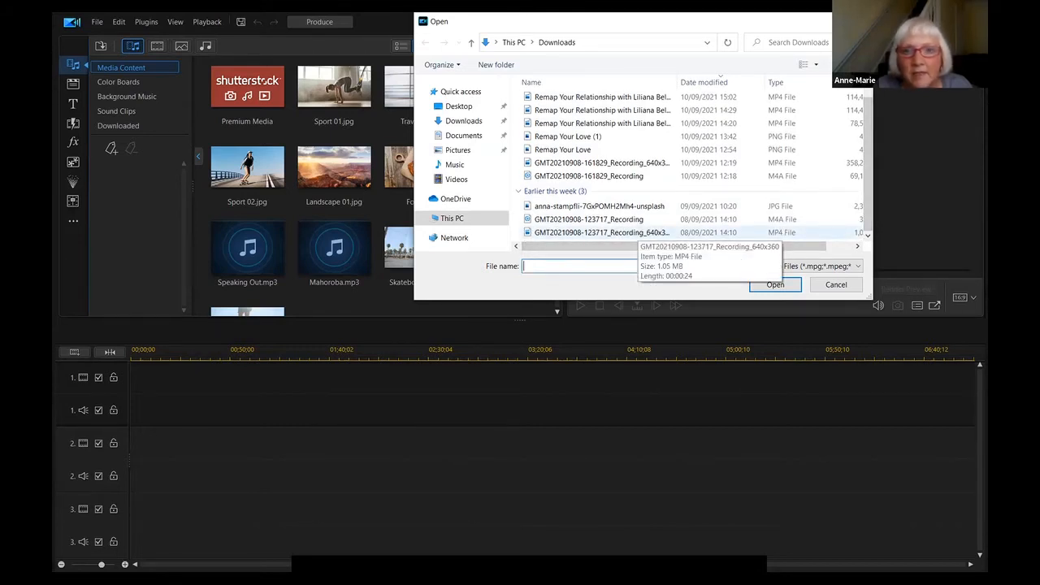
pyautogui.click(634, 232)
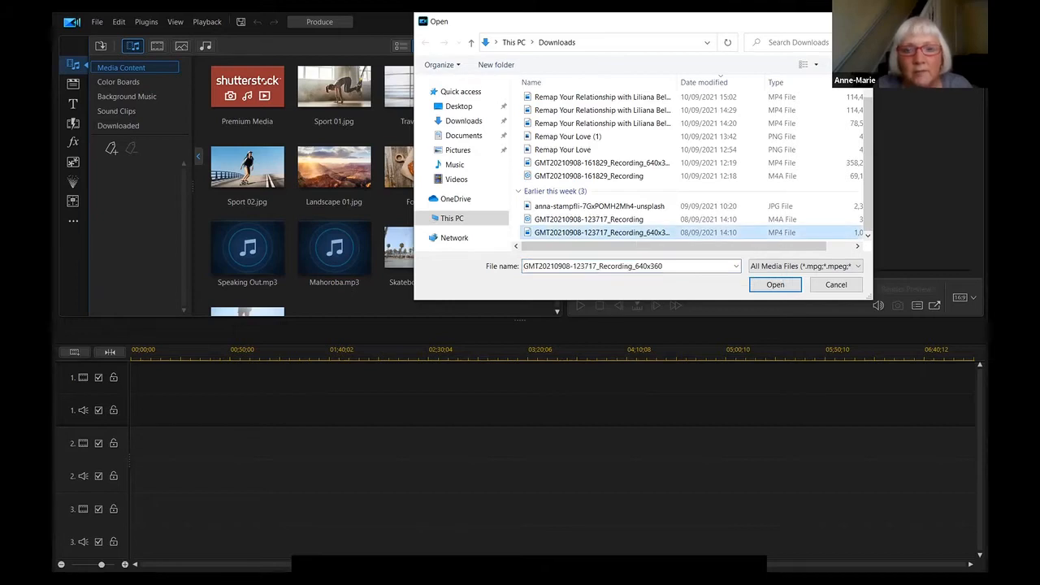
pyautogui.click(775, 284)
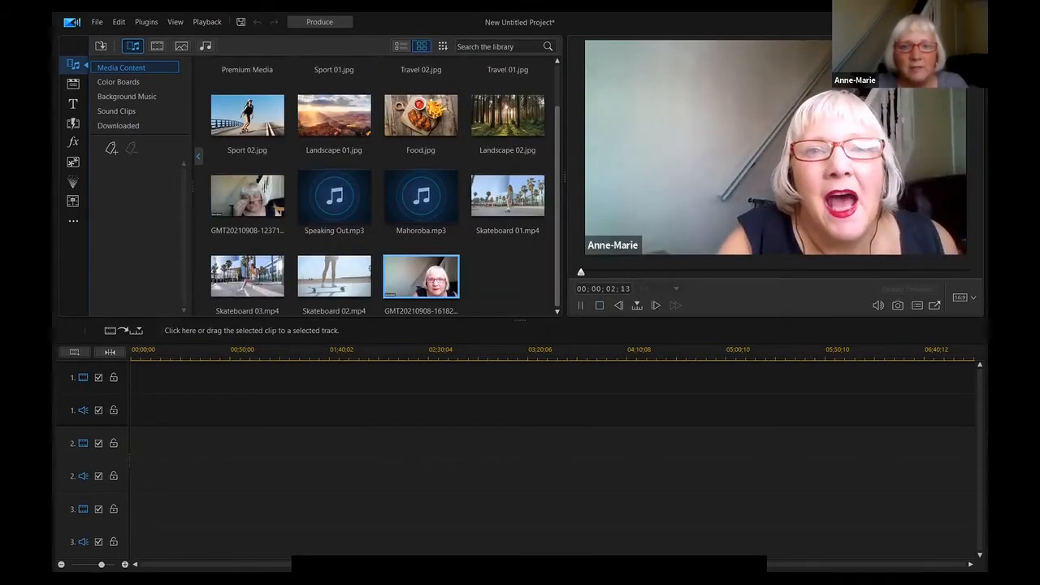
# - Place the recording on track 1 with its audio and bring up its Keyframe Settings
pyautogui.click(580, 306)
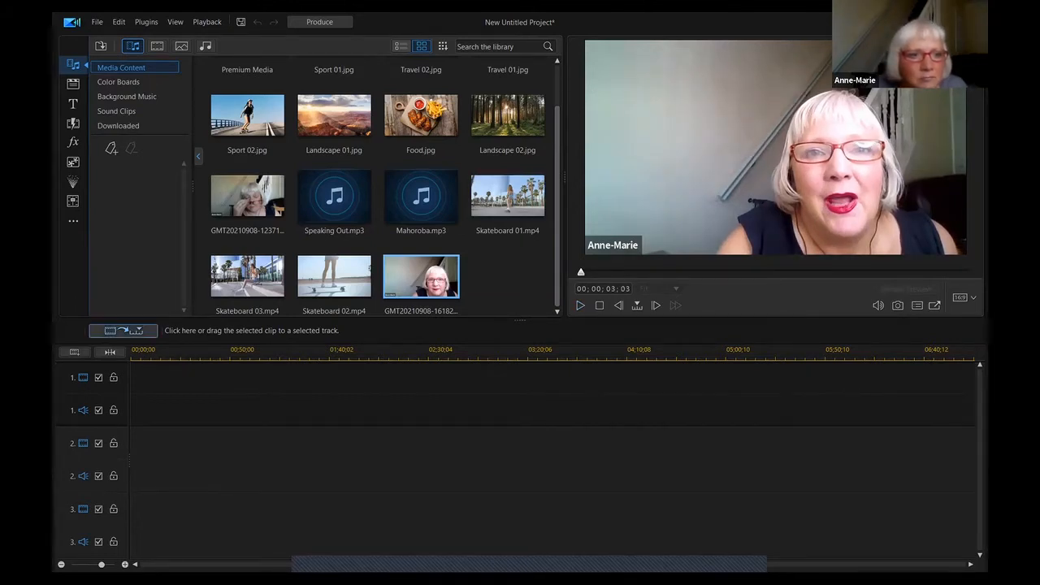
pyautogui.click(136, 333)
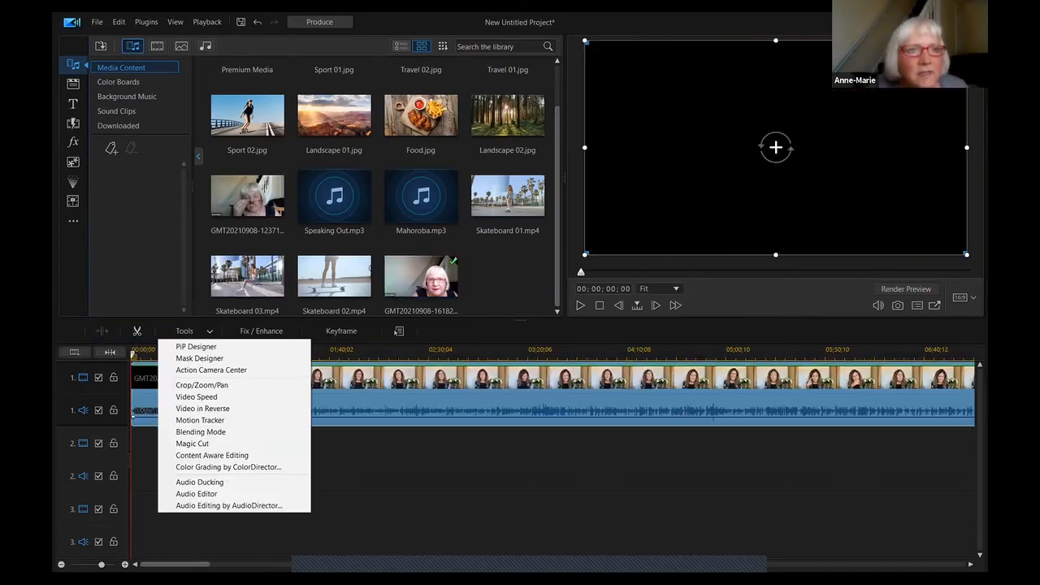
pyautogui.click(118, 21)
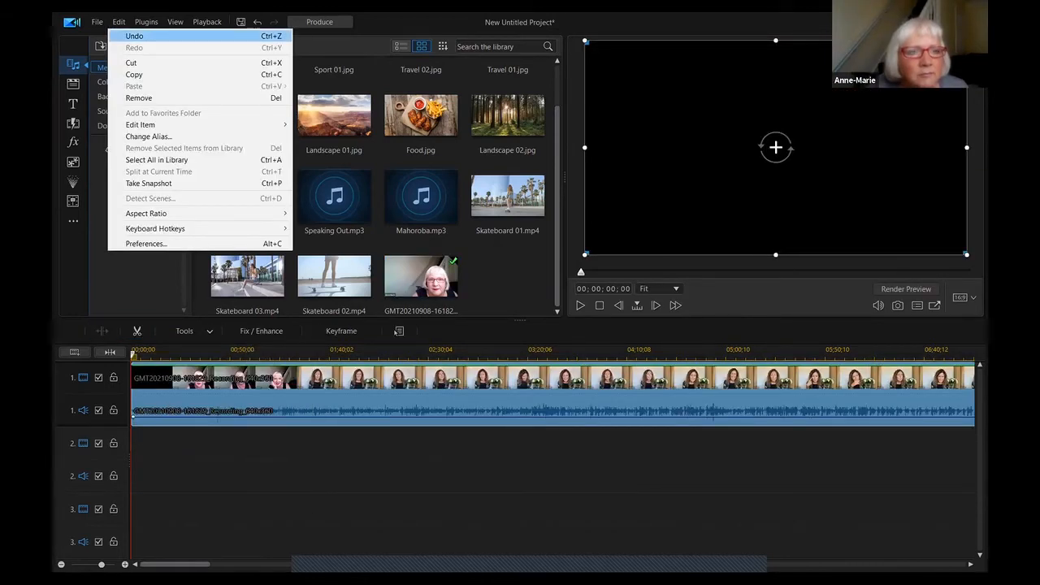
pyautogui.click(341, 331)
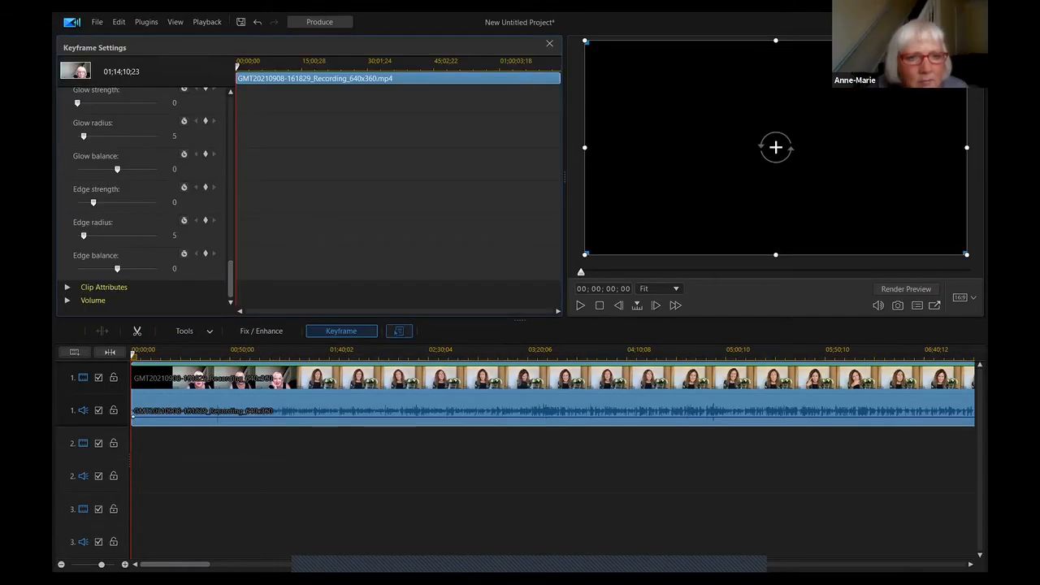
pyautogui.rightClick(415, 378)
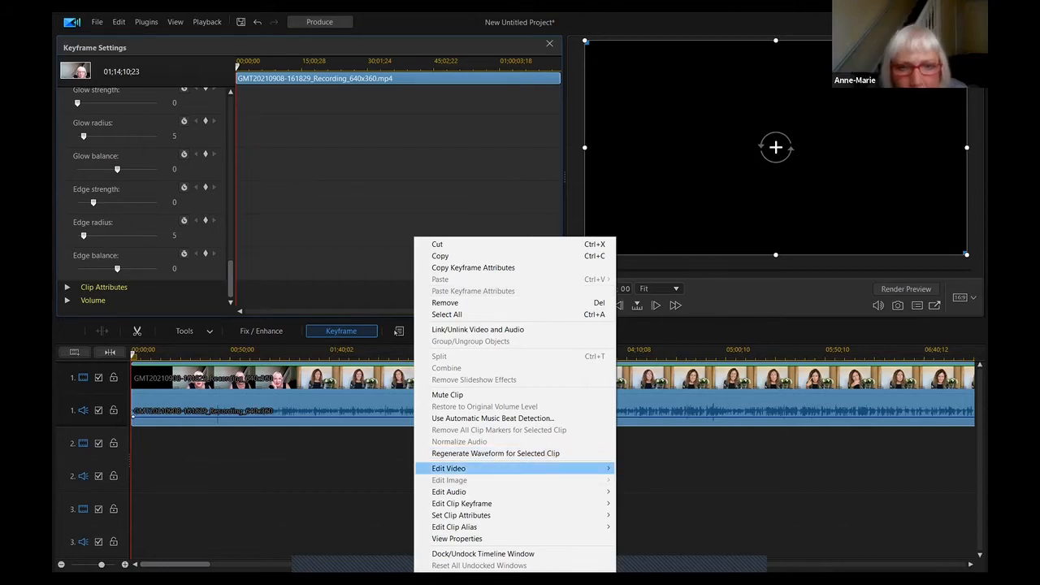
pyautogui.moveTo(488, 468)
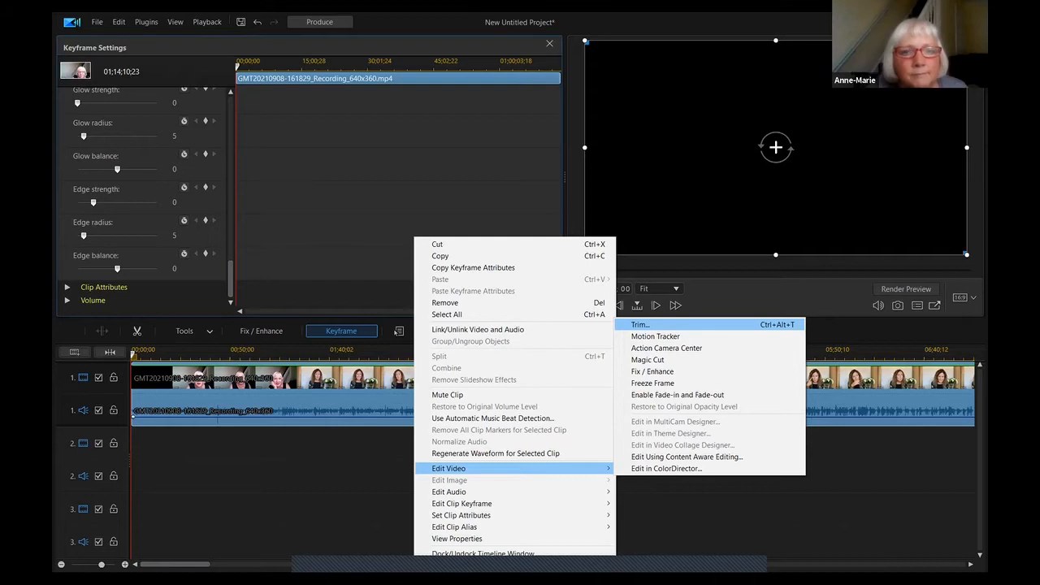
pyautogui.click(640, 324)
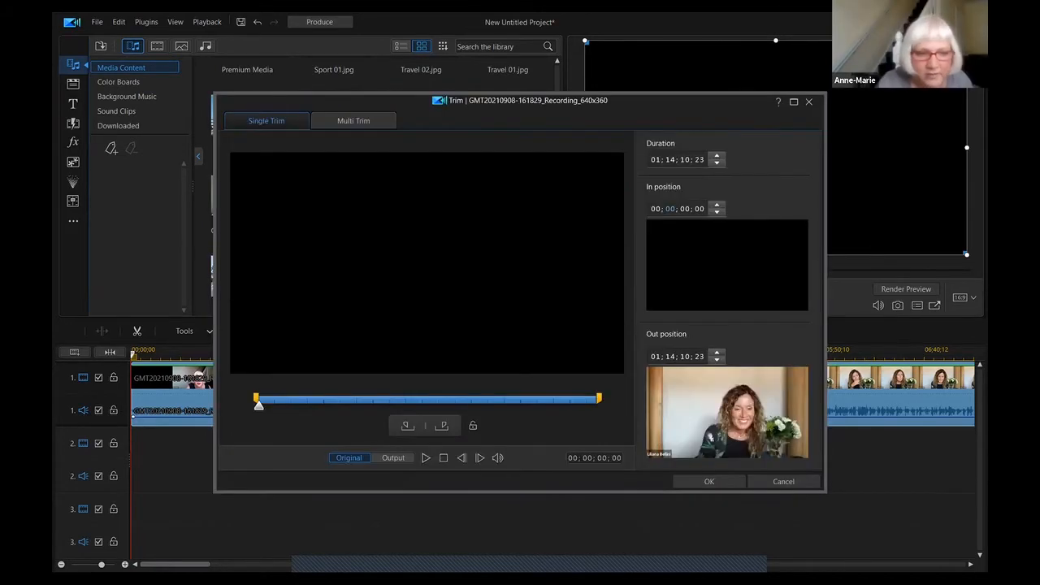
# - Set In to 00;30;47;00 and Out to 00;45;26;00 (00;14;38;28 duration) and confirm
pyautogui.write('30')
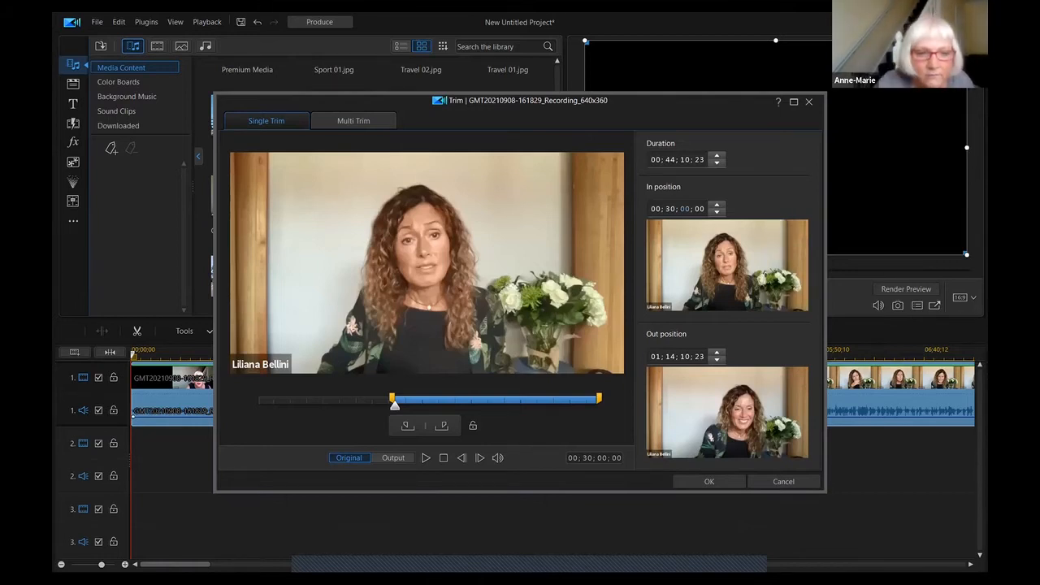
pyautogui.write('04')
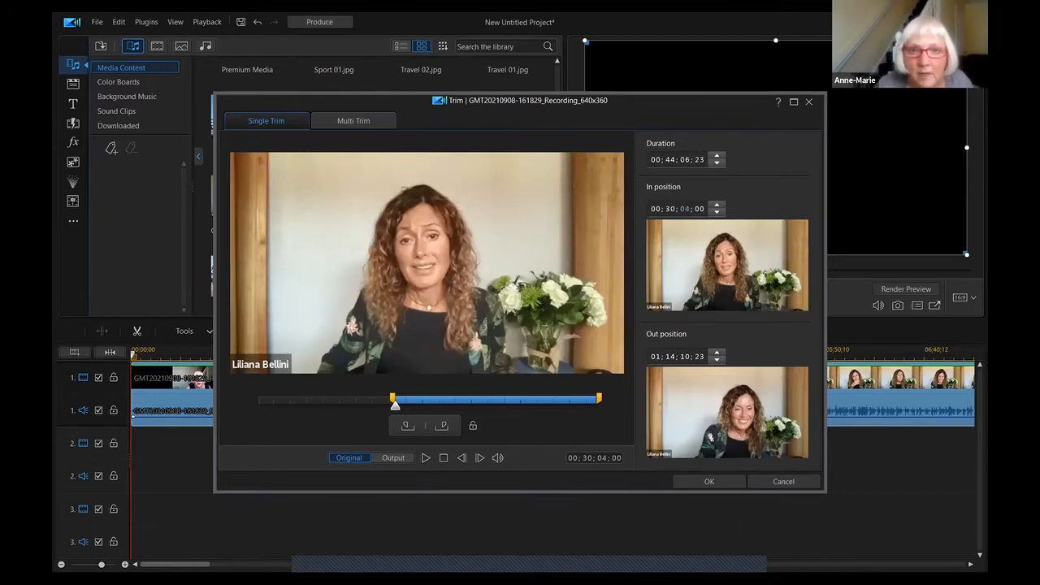
pyautogui.write('7')
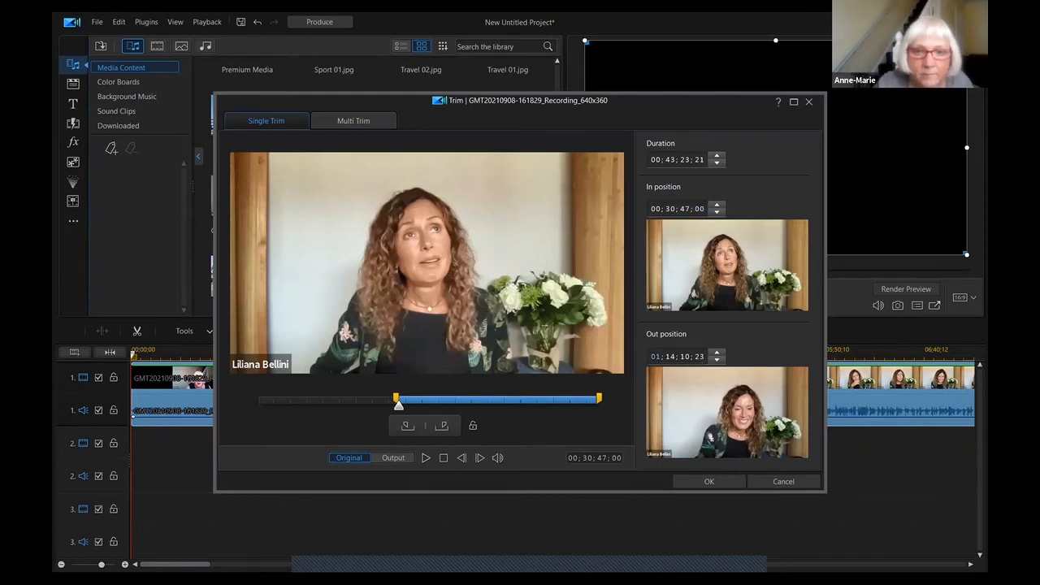
pyautogui.write('00; 30; 47; 01')
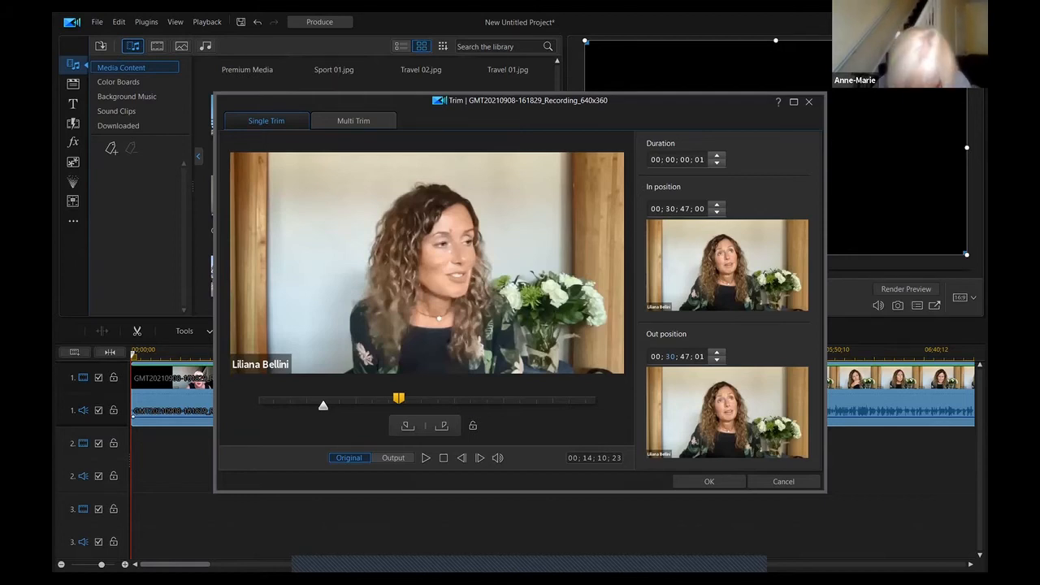
pyautogui.write('45')
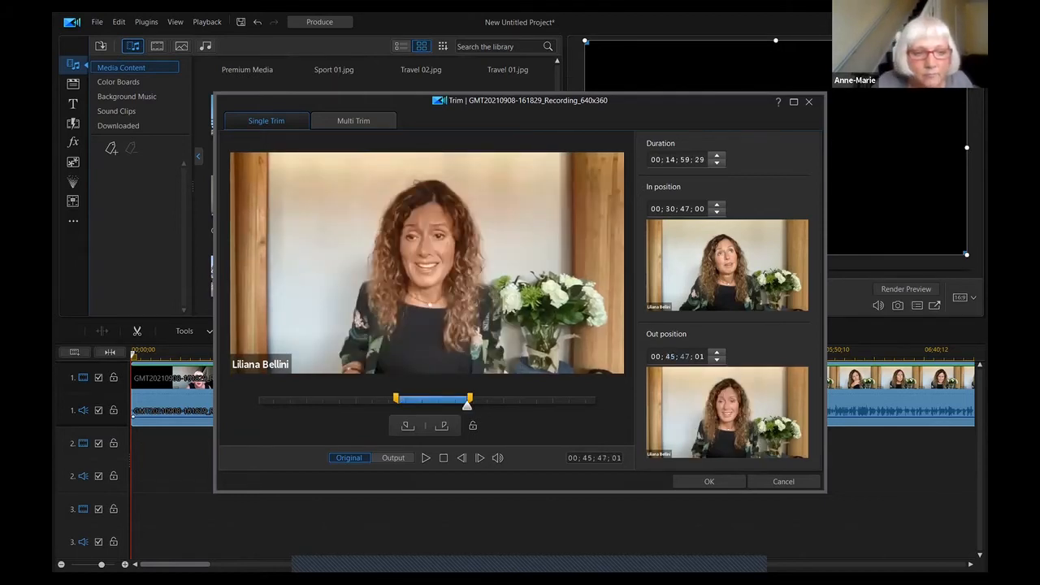
pyautogui.write('26')
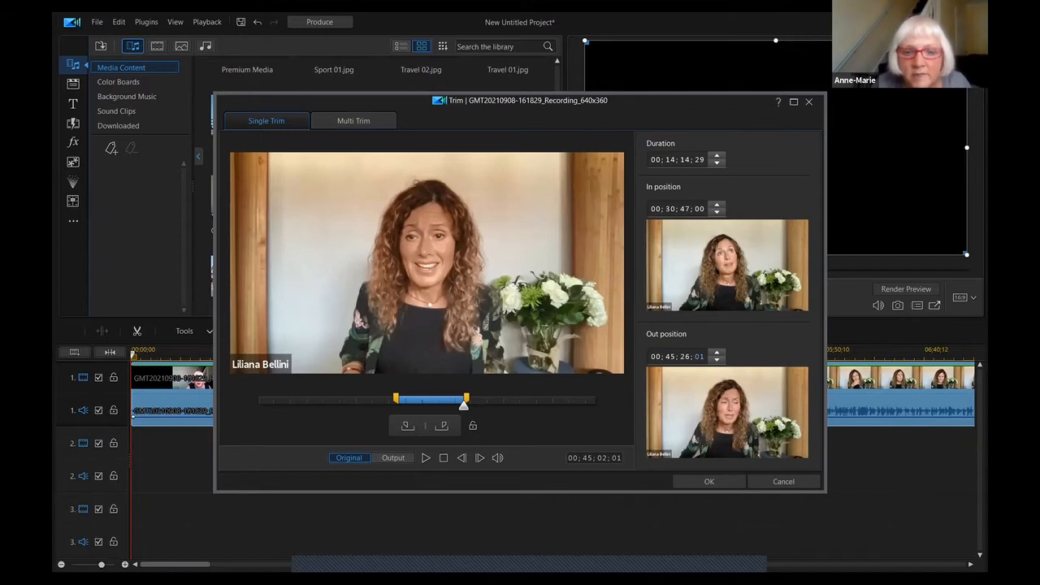
pyautogui.write('00')
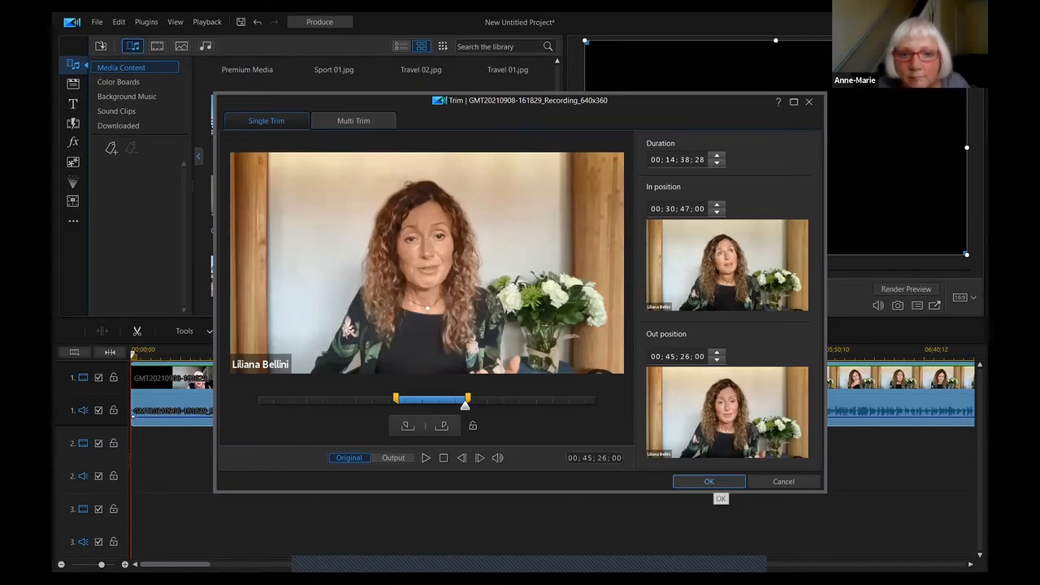
pyautogui.click(708, 481)
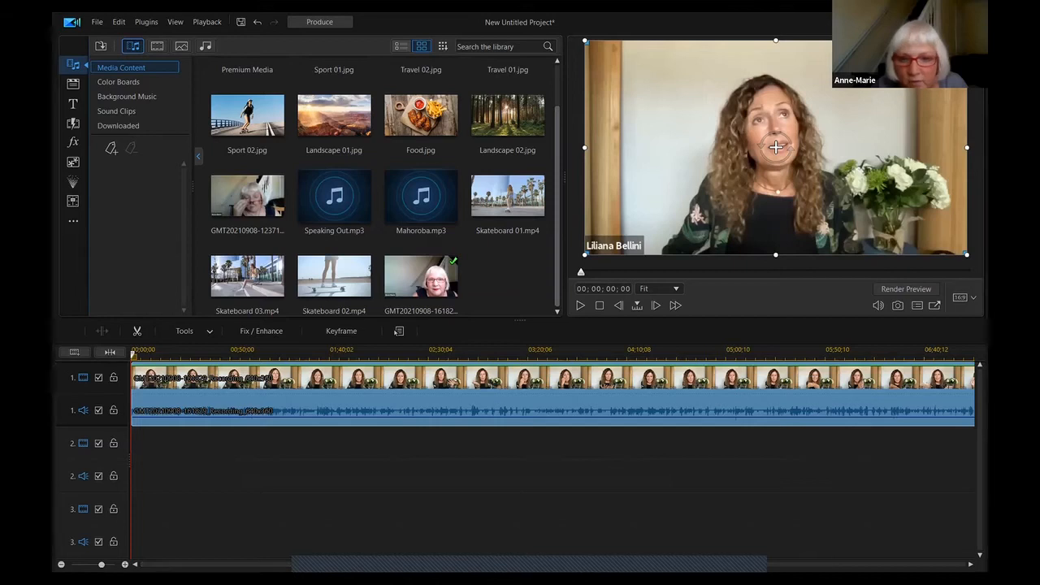
# - Scroll along the timeline to check the trimmed clip, then return to its start
pyautogui.hscroll(5, 552, 394)
pyautogui.hscroll(5, 553, 394)
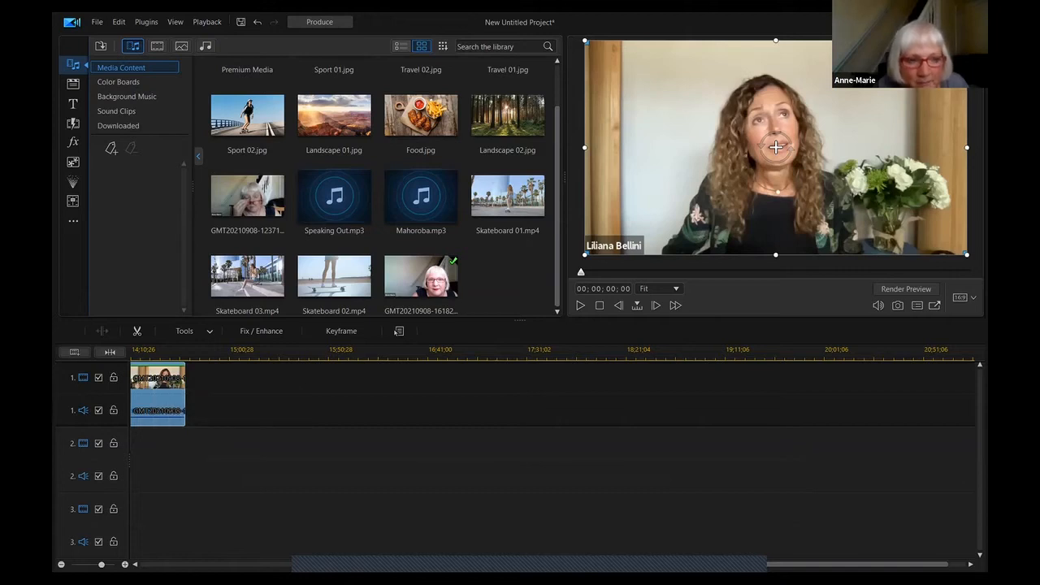
pyautogui.moveTo(857, 564); pyautogui.dragTo(216, 563)
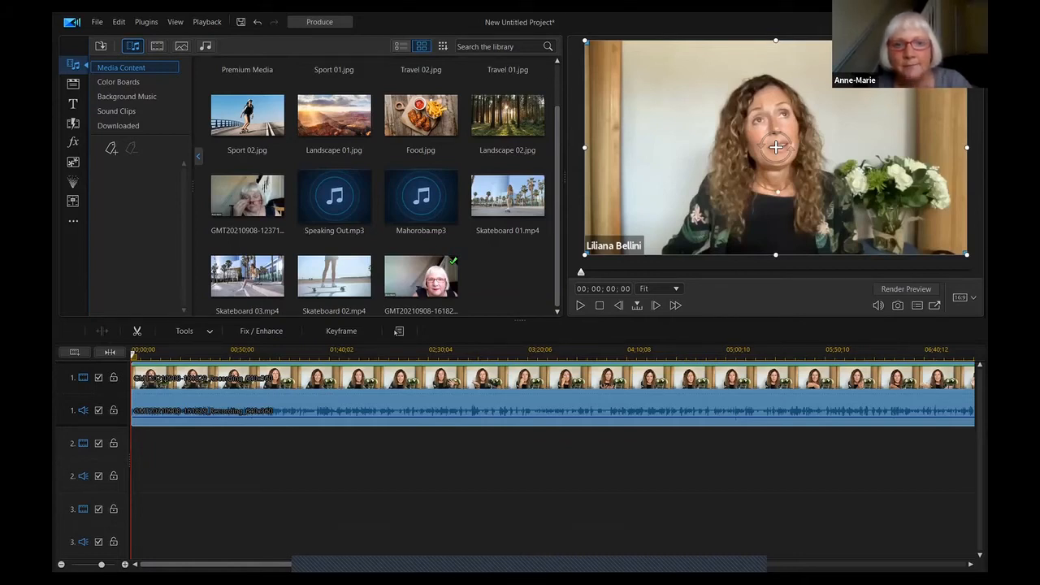
# - Split the interview clip at a paused playback position
pyautogui.click(580, 305)
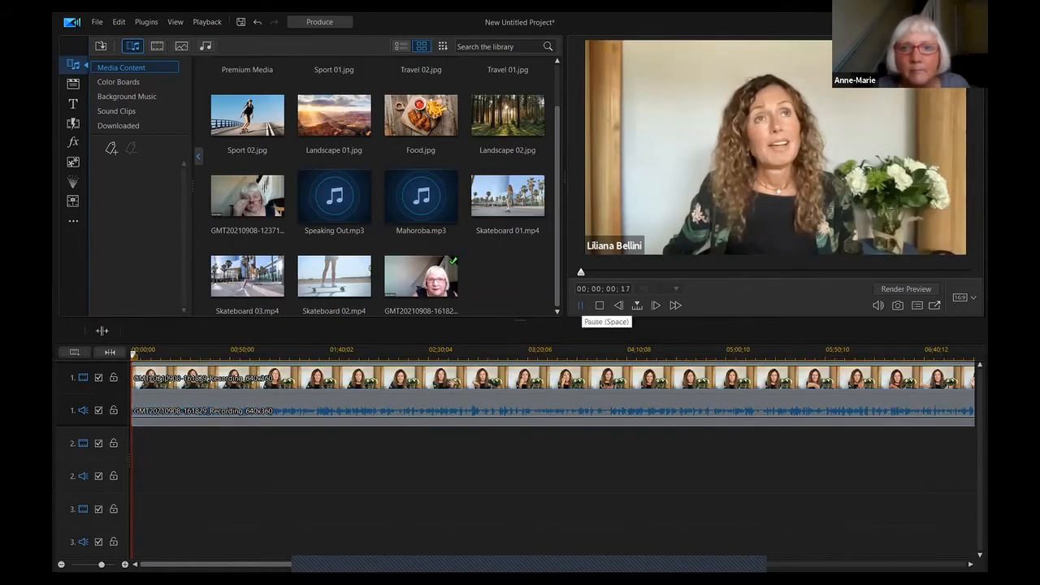
pyautogui.click(580, 305)
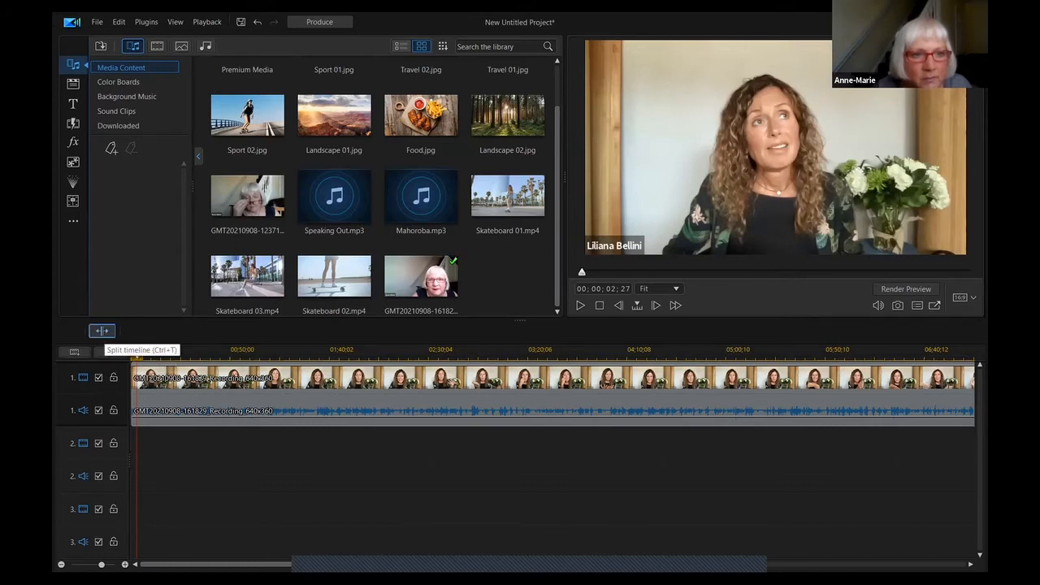
pyautogui.click(101, 330)
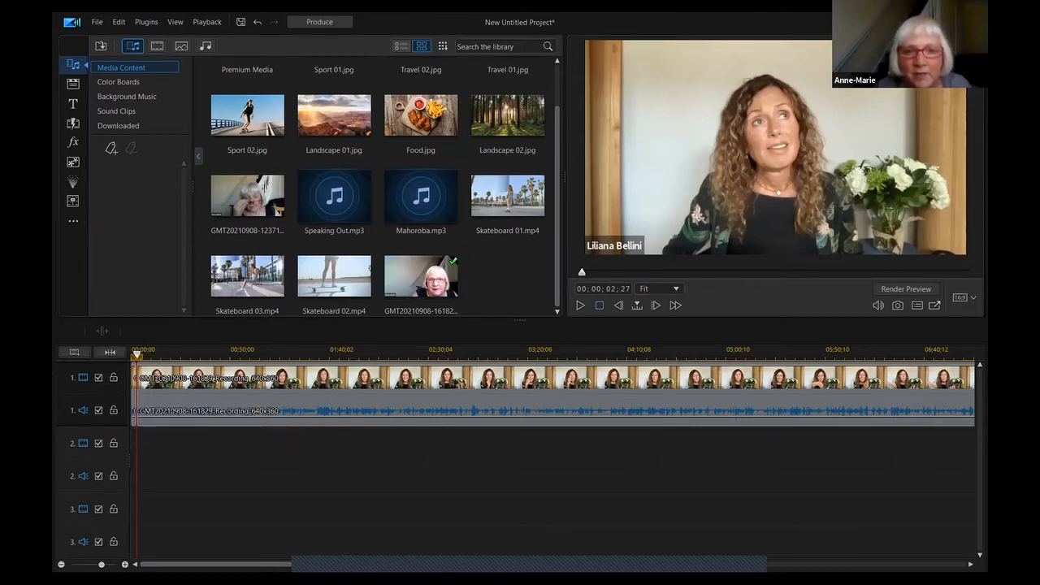
# - Select the unwanted clip piece and bring up its Cut options
pyautogui.click(580, 304)
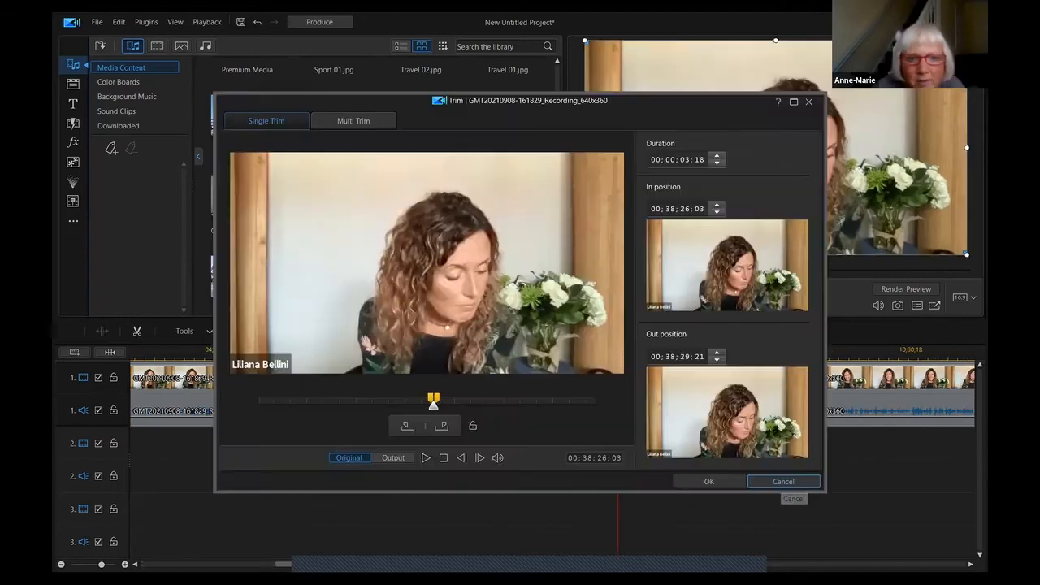
pyautogui.click(784, 481)
pyautogui.rightClick(415, 239)
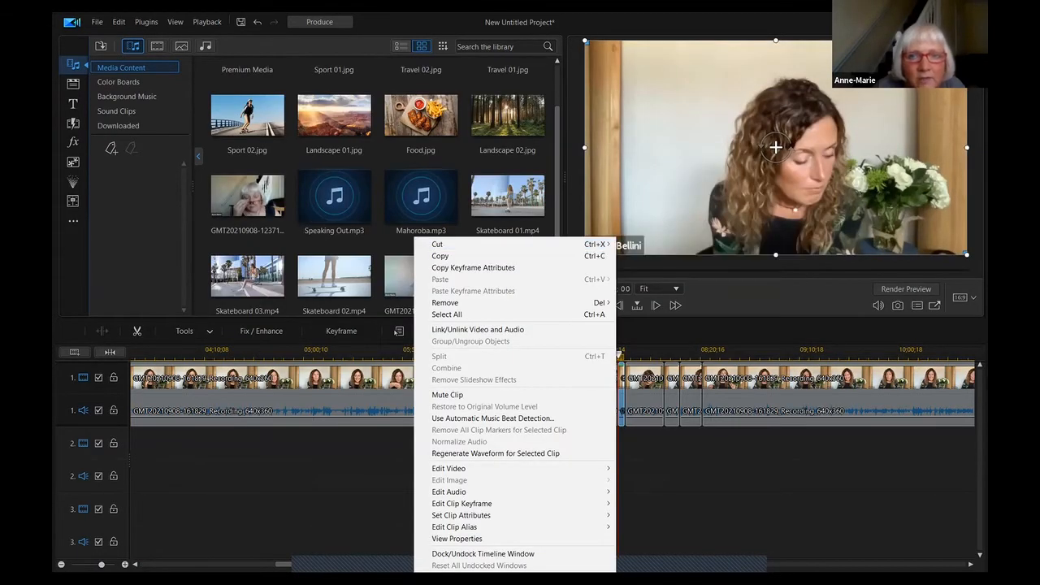
pyautogui.moveTo(520, 244)
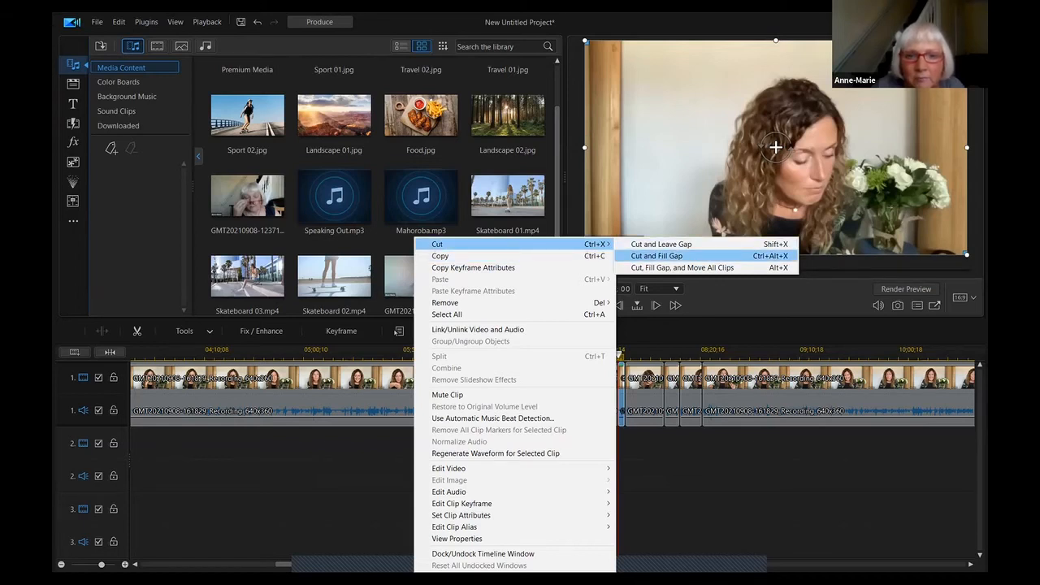
# - Cut and fill the gap of the selected piece, then preview to find the next unwanted part
pyautogui.click(657, 255)
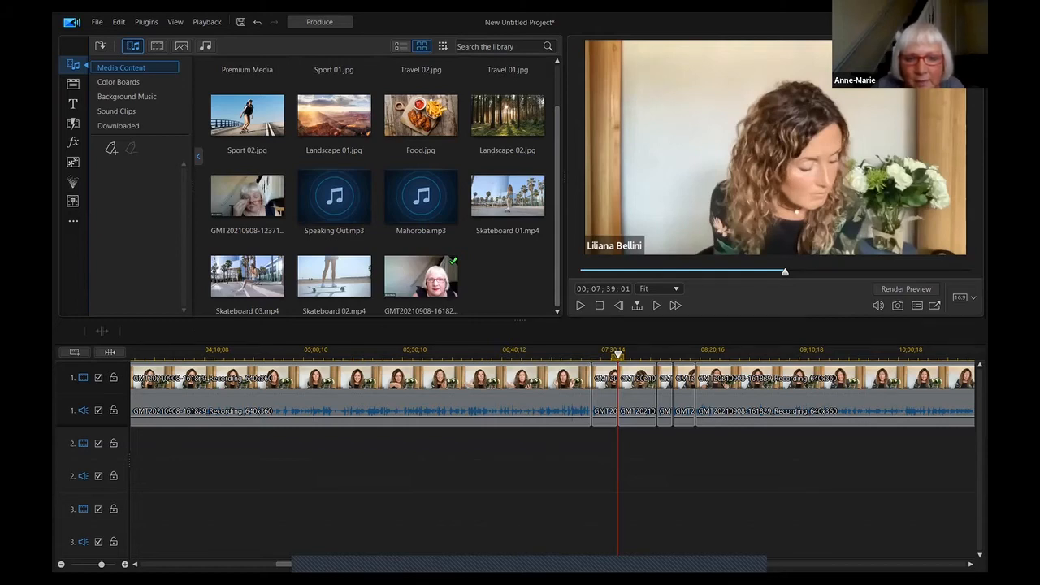
pyautogui.click(664, 413)
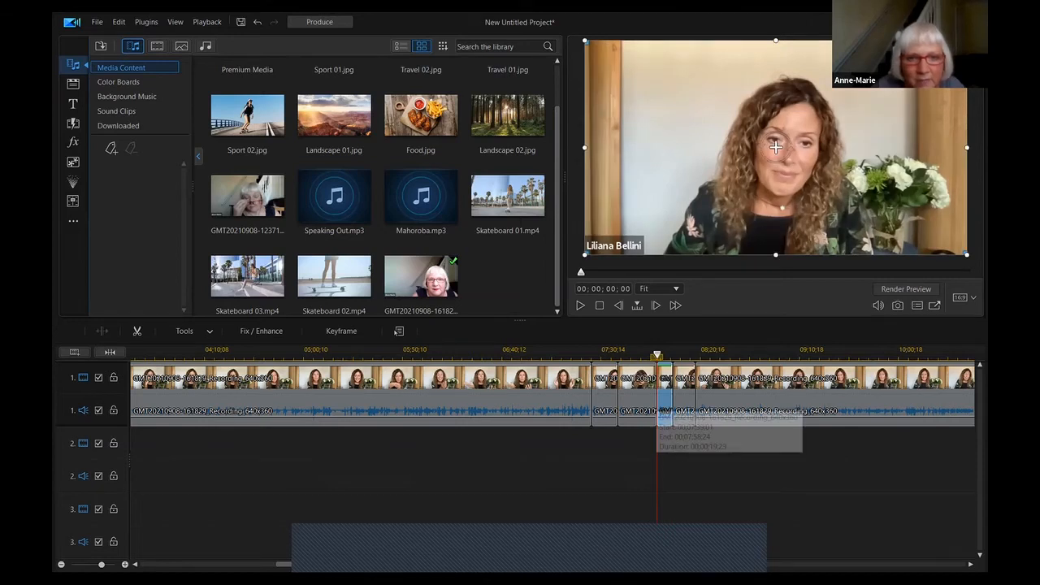
pyautogui.click(580, 305)
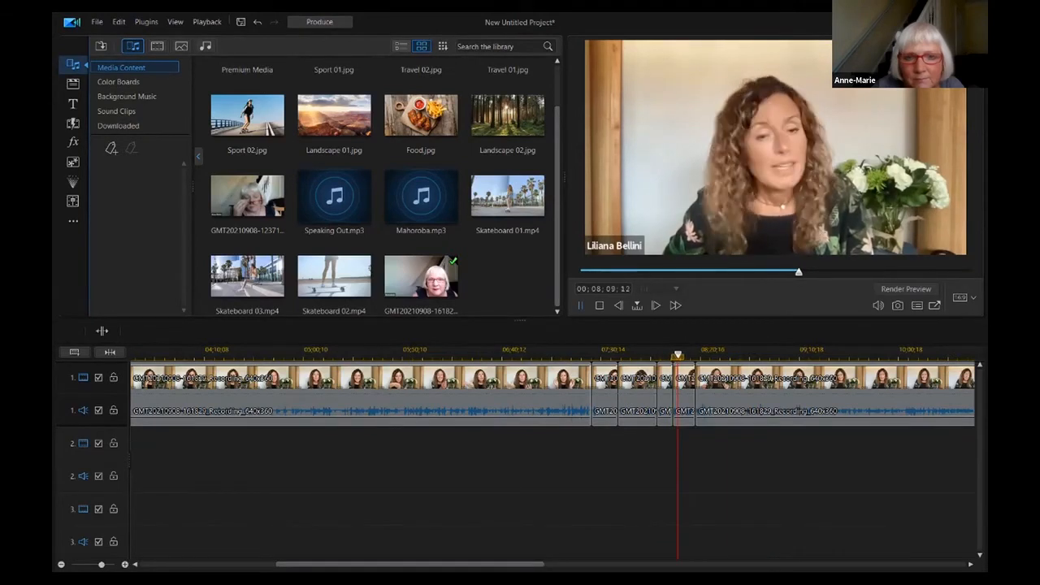
pyautogui.press('space')
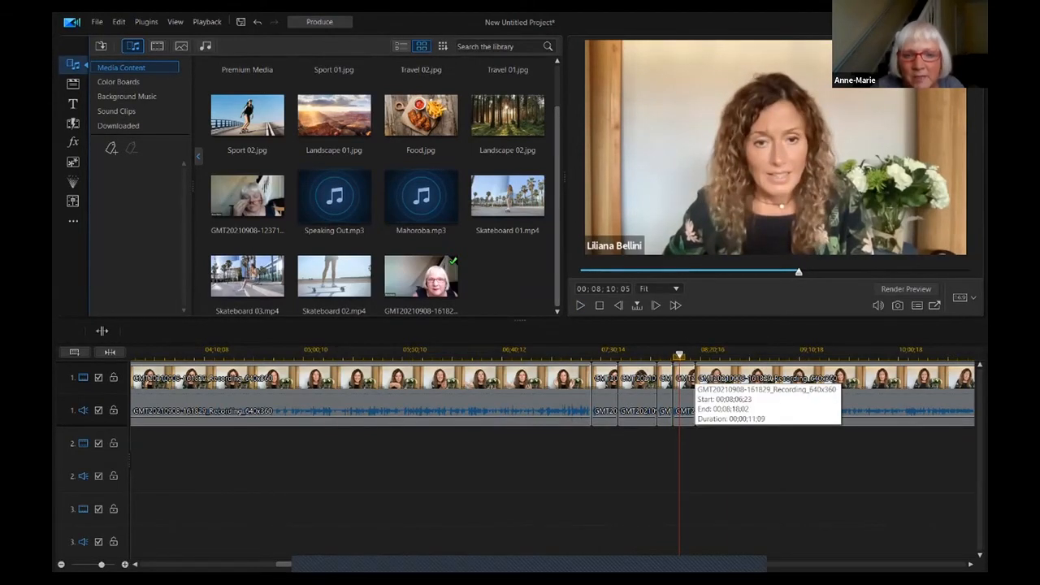
# - Remove the short clip at the playhead and the trailing clip after it, closing the gaps
pyautogui.click(684, 378)
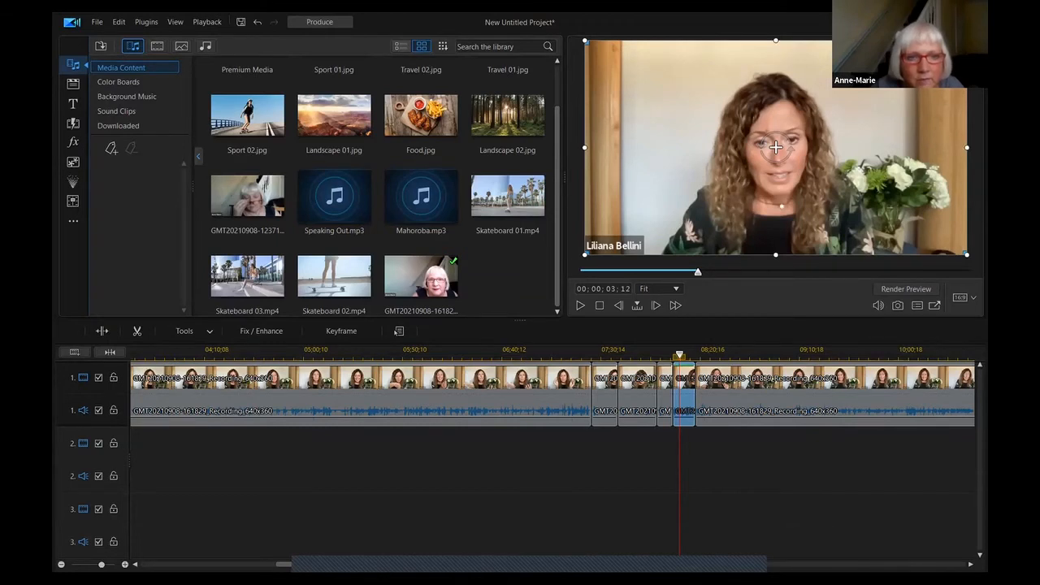
pyautogui.click(399, 331)
pyautogui.moveTo(439, 244)
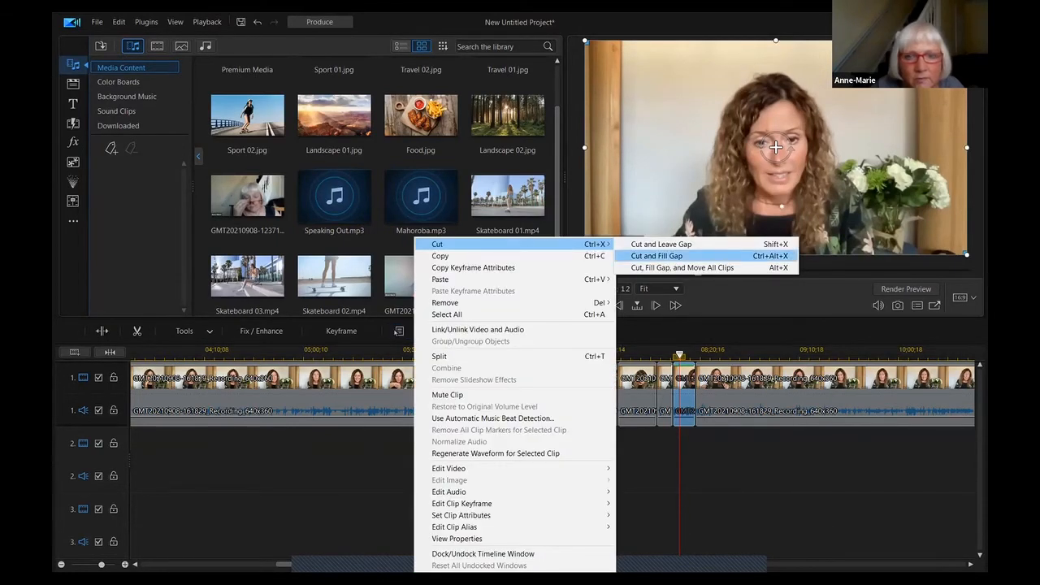
pyautogui.click(656, 255)
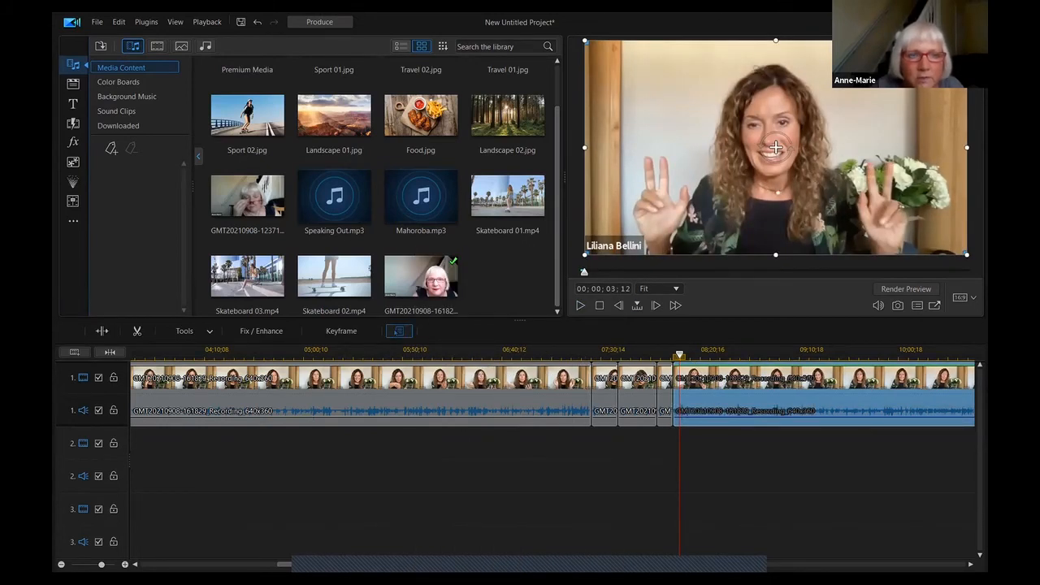
pyautogui.rightClick(416, 380)
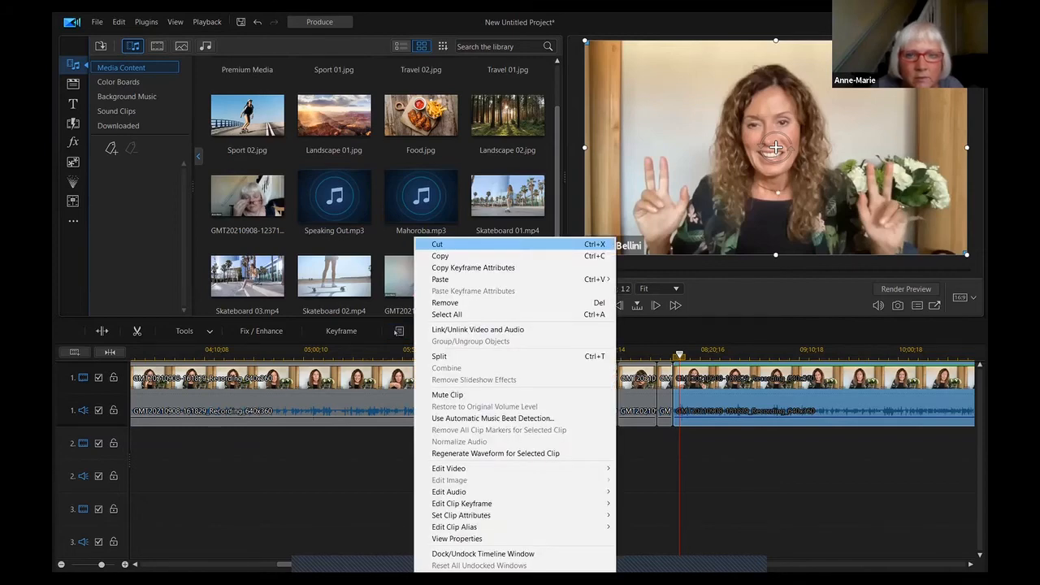
pyautogui.click(439, 244)
pyautogui.moveTo(503, 563); pyautogui.dragTo(321, 564)
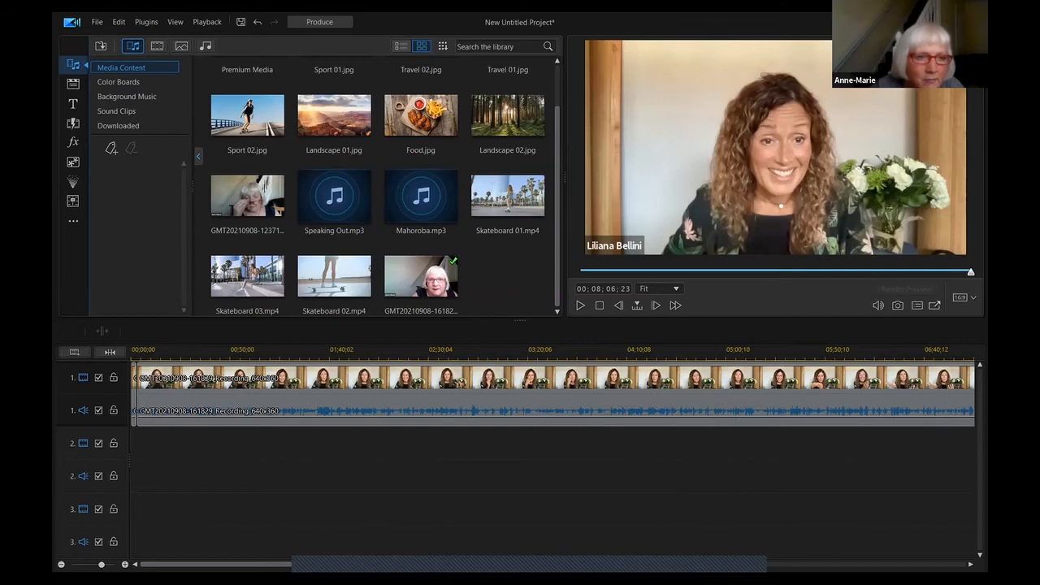
# - Cut and fill the gap of the opening piece so the clip runs 00;00;00;00 to 00;07;22;22
pyautogui.click(135, 410)
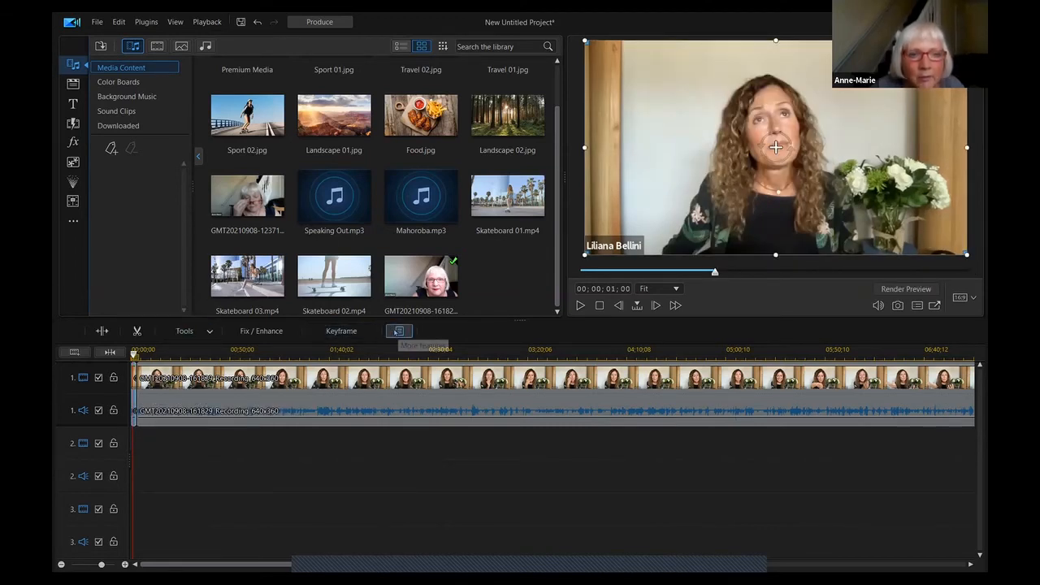
pyautogui.rightClick(414, 408)
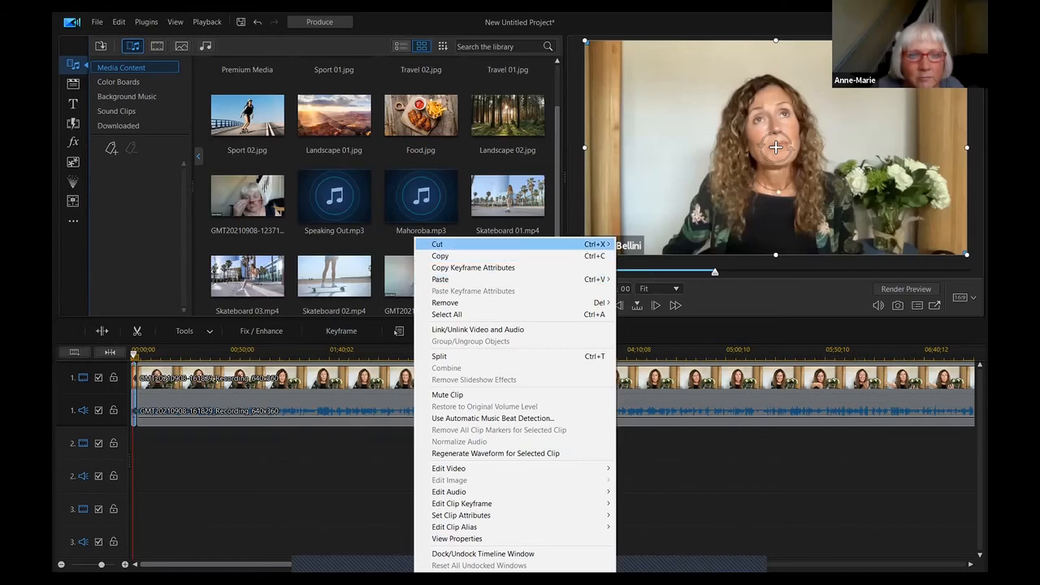
pyautogui.moveTo(569, 244)
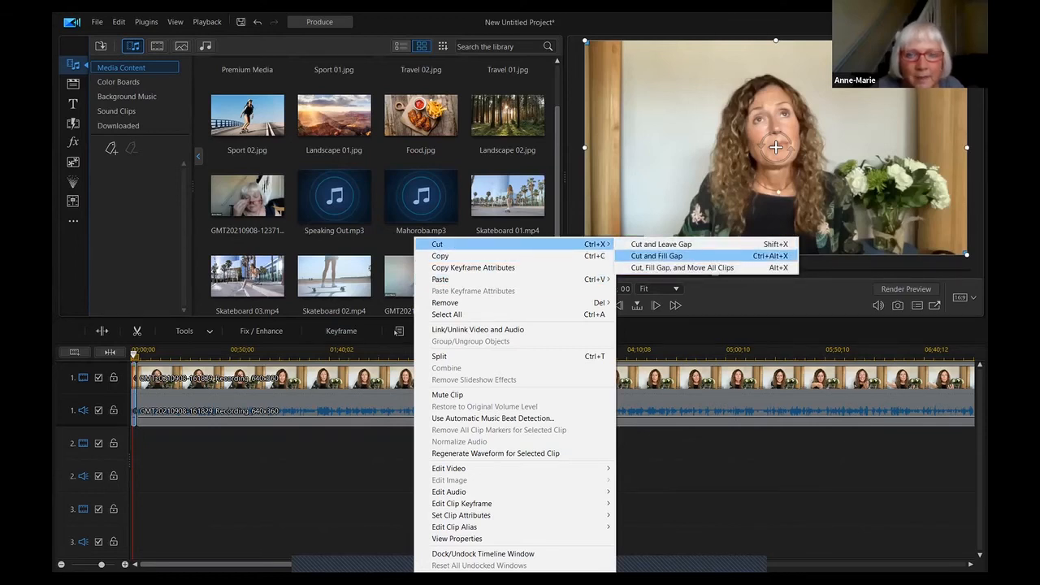
pyautogui.click(656, 255)
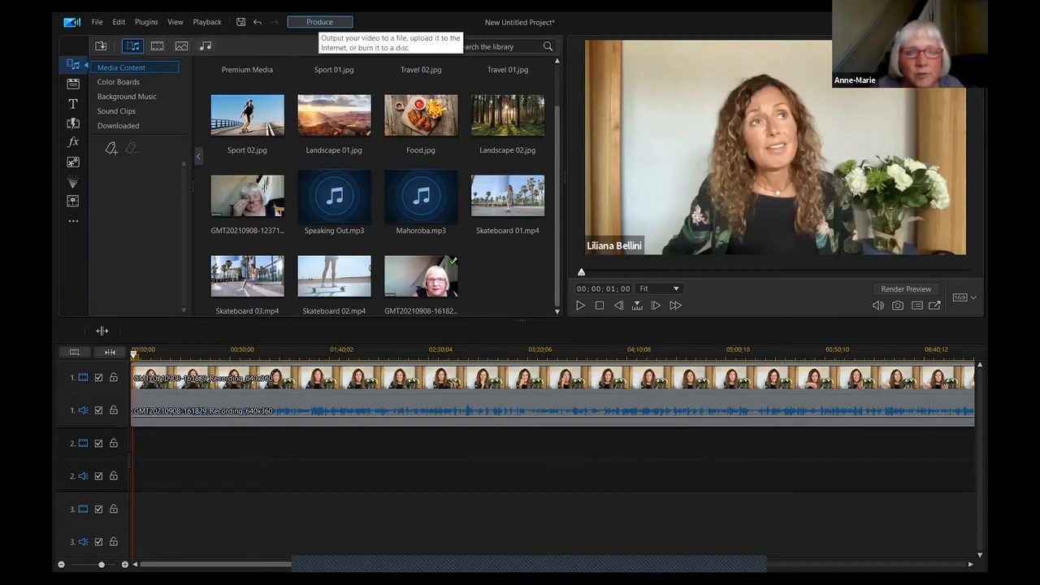
# - Switch to Produce and choose the Online tab with YouTube as the target
pyautogui.click(319, 22)
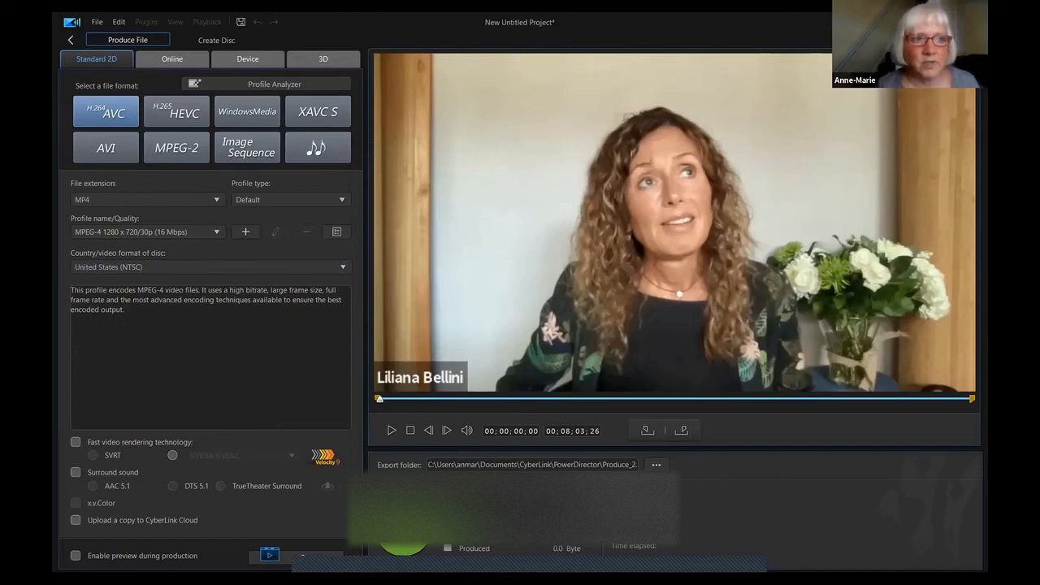
pyautogui.click(172, 60)
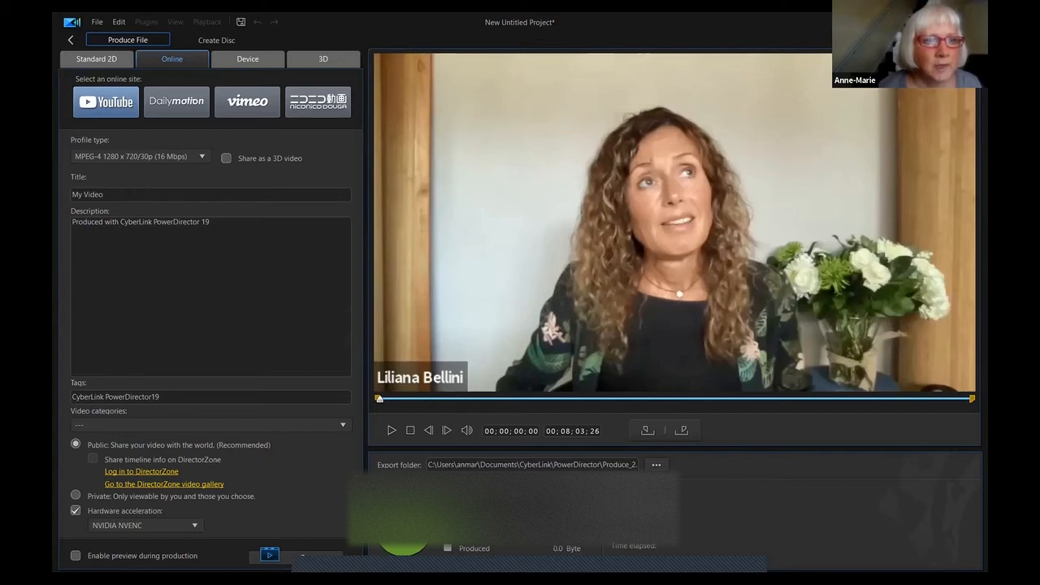
# - Replace the default title My Video with 'Before And After - ' plus the speaker's name
pyautogui.doubleClick(94, 195)
pyautogui.click(104, 195)
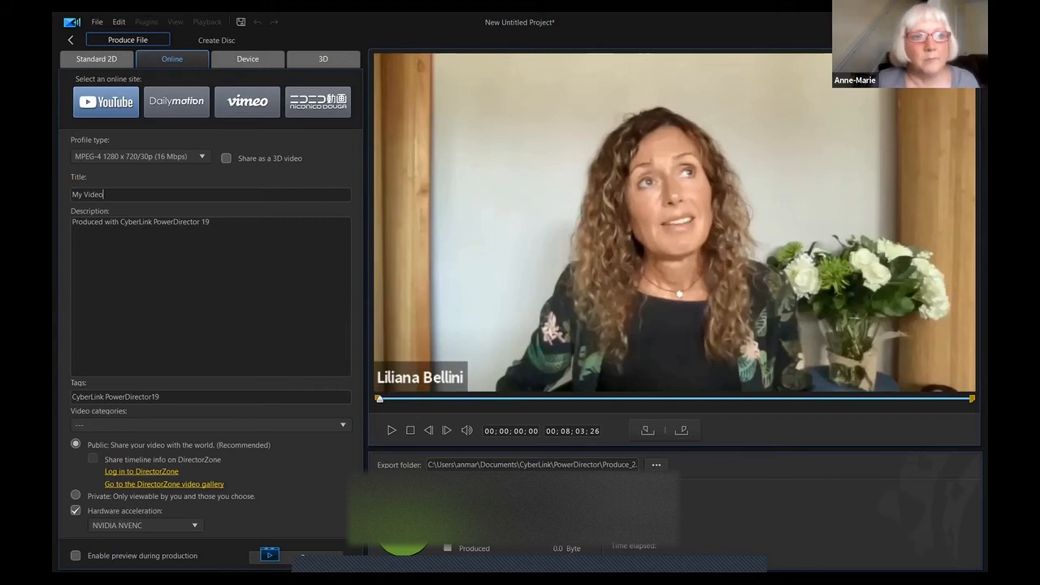
pyautogui.doubleClick(93, 195)
pyautogui.click(104, 195)
pyautogui.press('BackSpace')
pyautogui.press('BackSpace')
pyautogui.press('BackSpace')
pyautogui.press('BackSpace')
pyautogui.press('BackSpace')
pyautogui.press('BackSpace')
pyautogui.press('BackSpace')
pyautogui.press('BackSpace')
pyautogui.write('Before ')
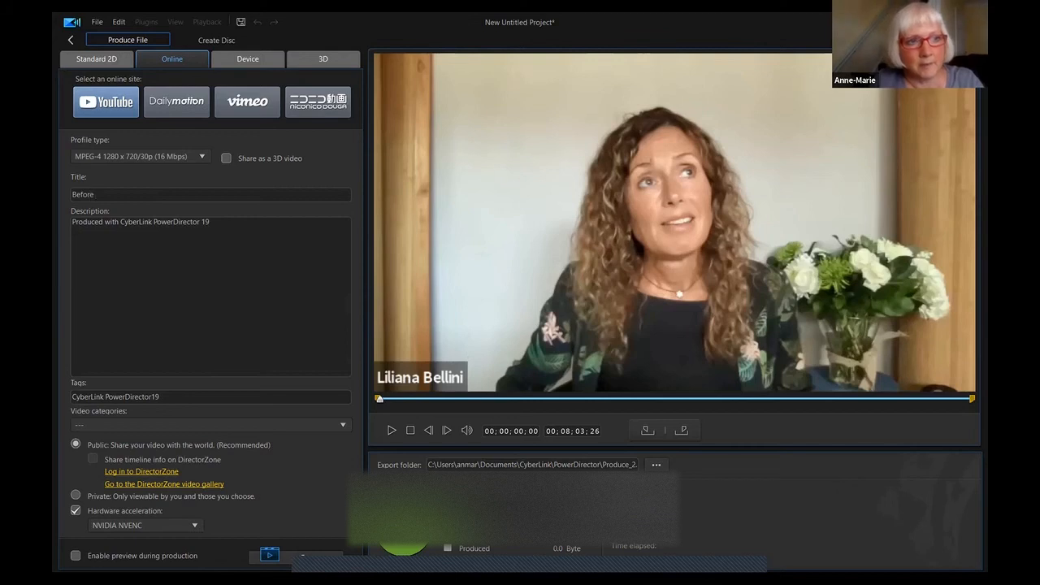
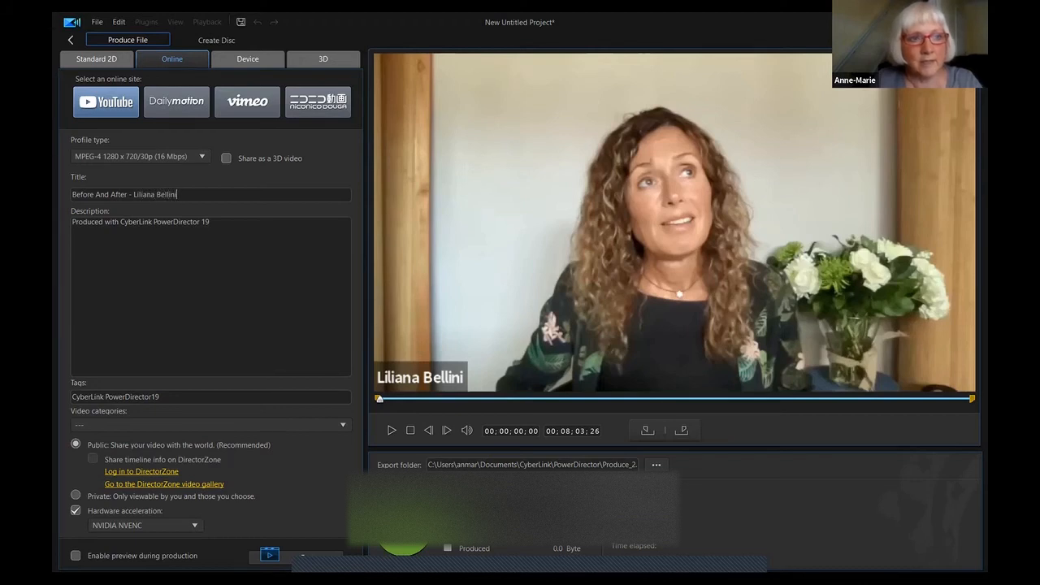
# - Enter the Relationships talk description and set the video category to Education
pyautogui.press('Tab')
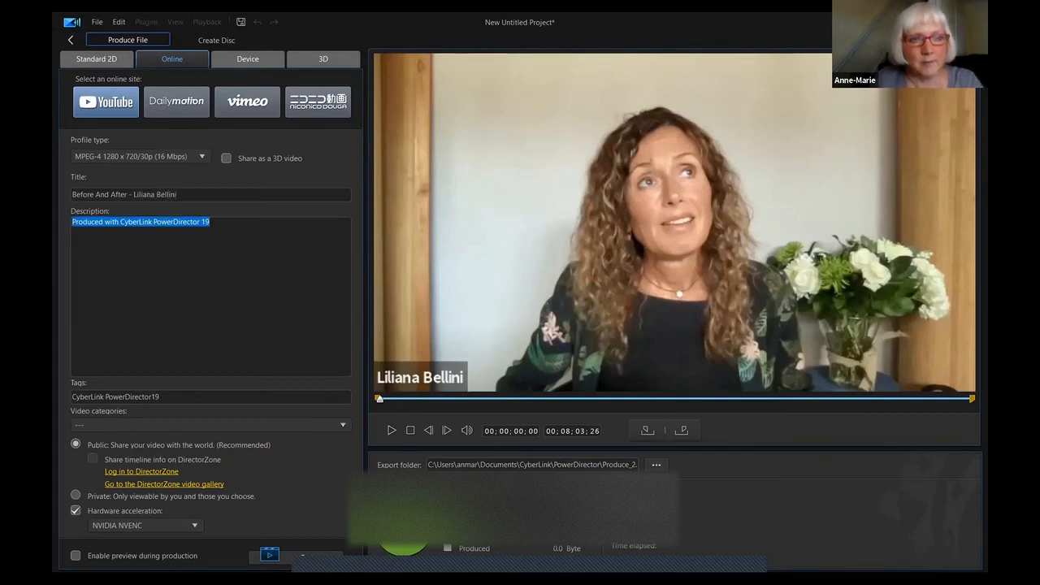
pyautogui.write('Part of the talk from Liliana about ')
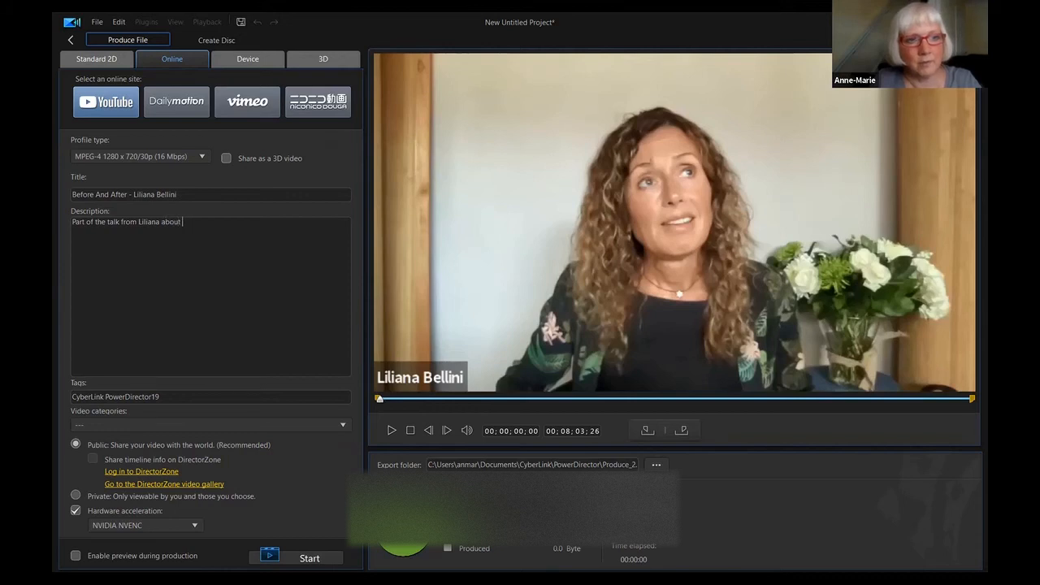
pyautogui.write('Relationships. Before ')
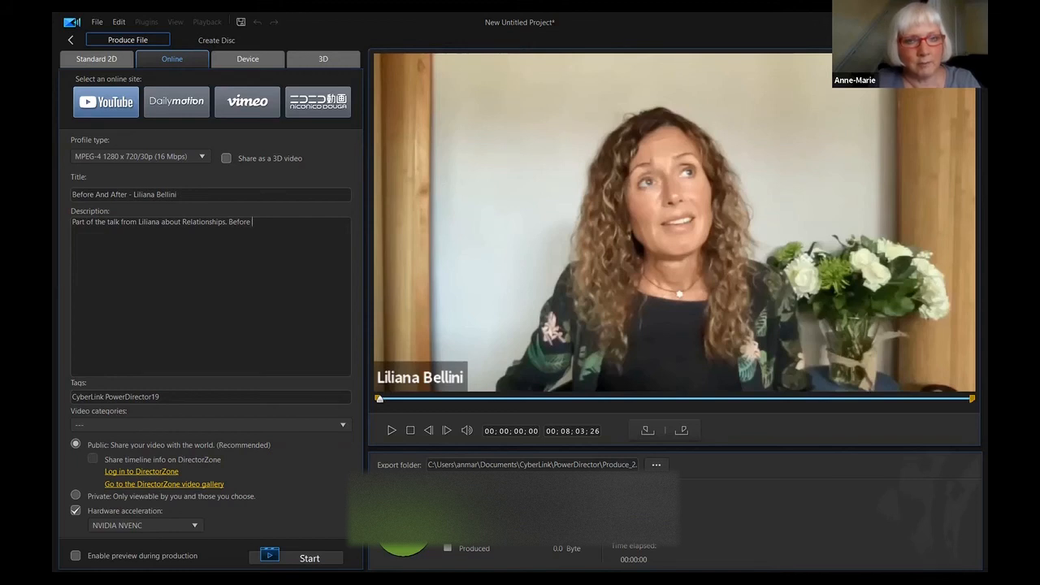
pyautogui.write('the Three Principles and ')
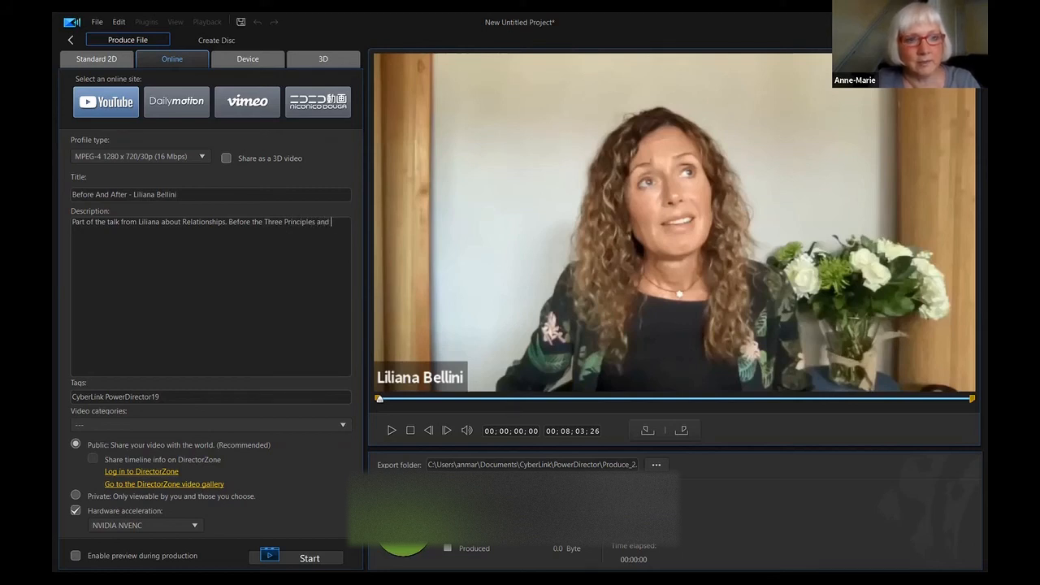
pyautogui.write('After.')
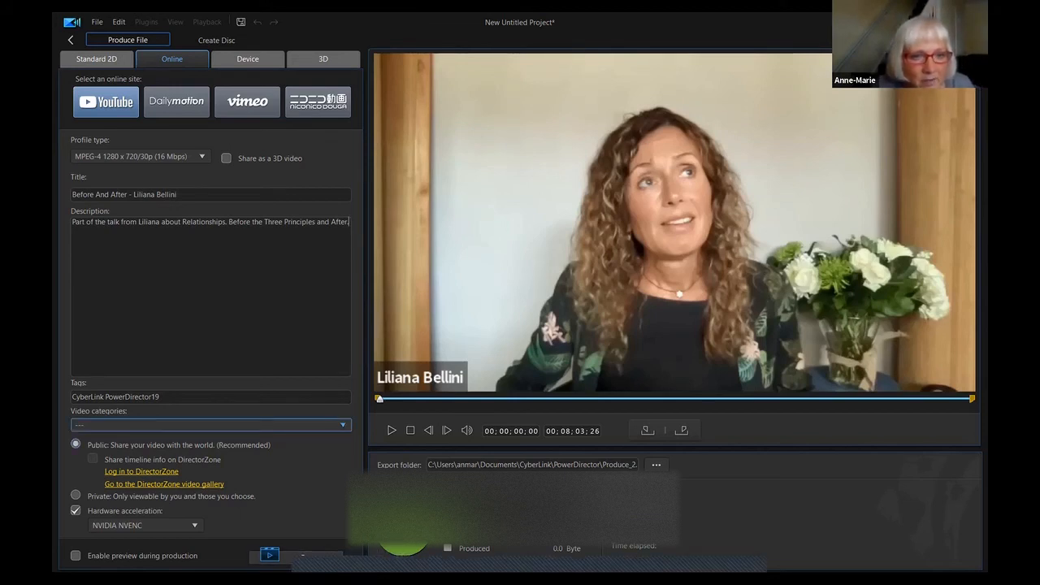
pyautogui.click(342, 425)
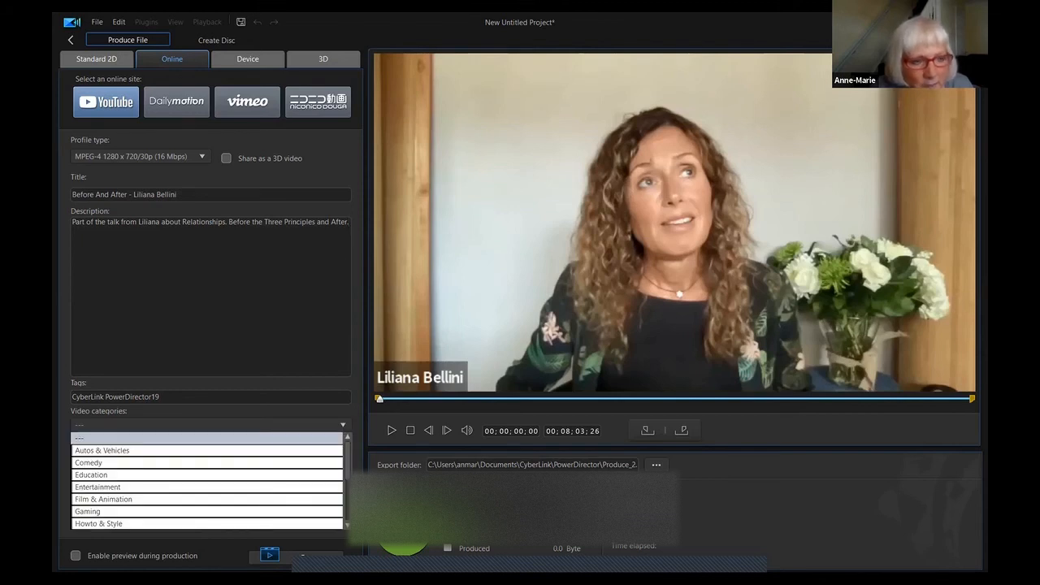
pyautogui.click(285, 475)
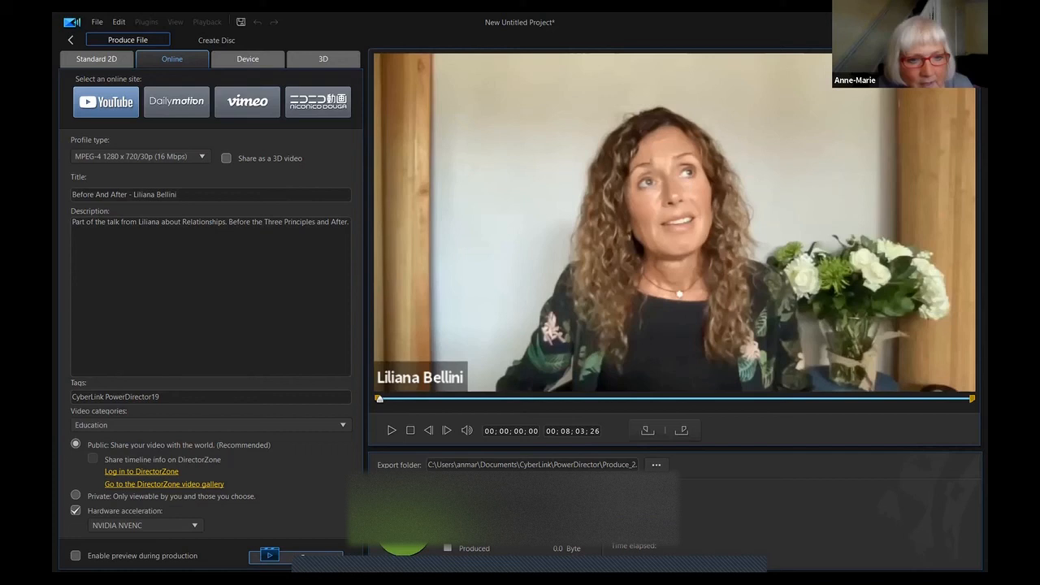
pyautogui.click(270, 555)
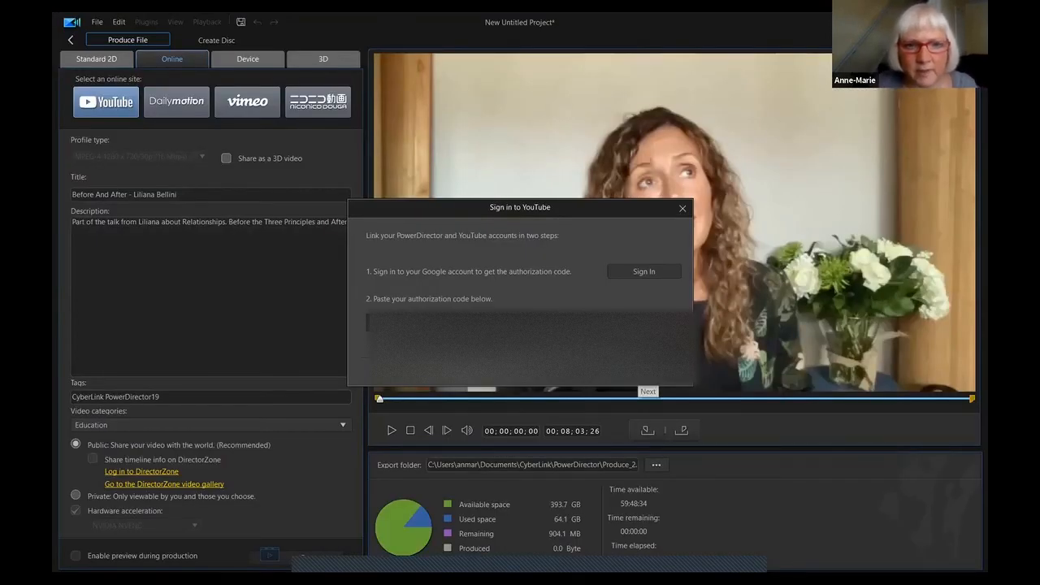
# - Confirm the YouTube sign-in so the interview uploads, then dismiss the COPPA caution notice
pyautogui.click(644, 374)
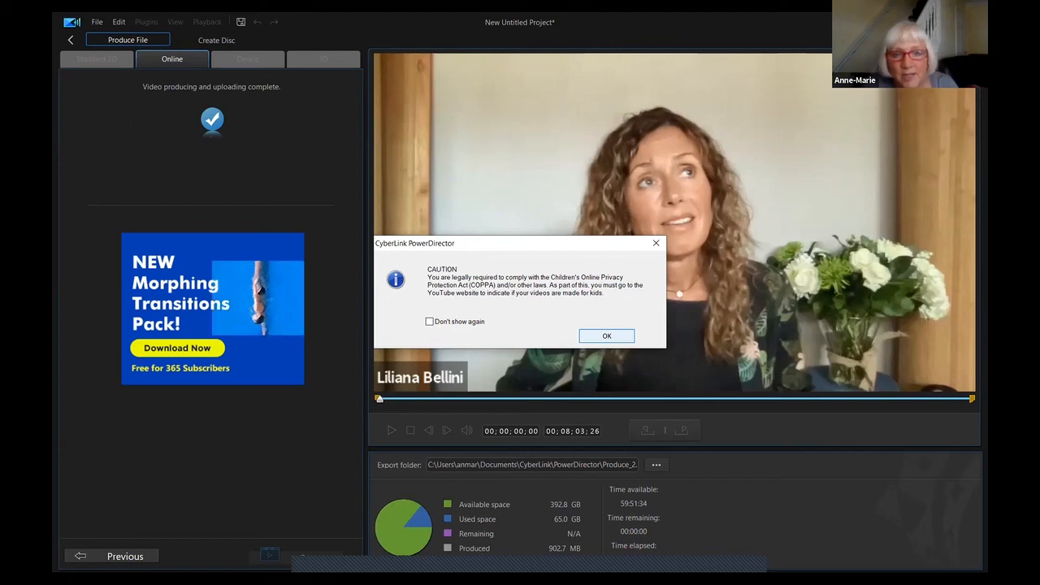
pyautogui.press('Return')
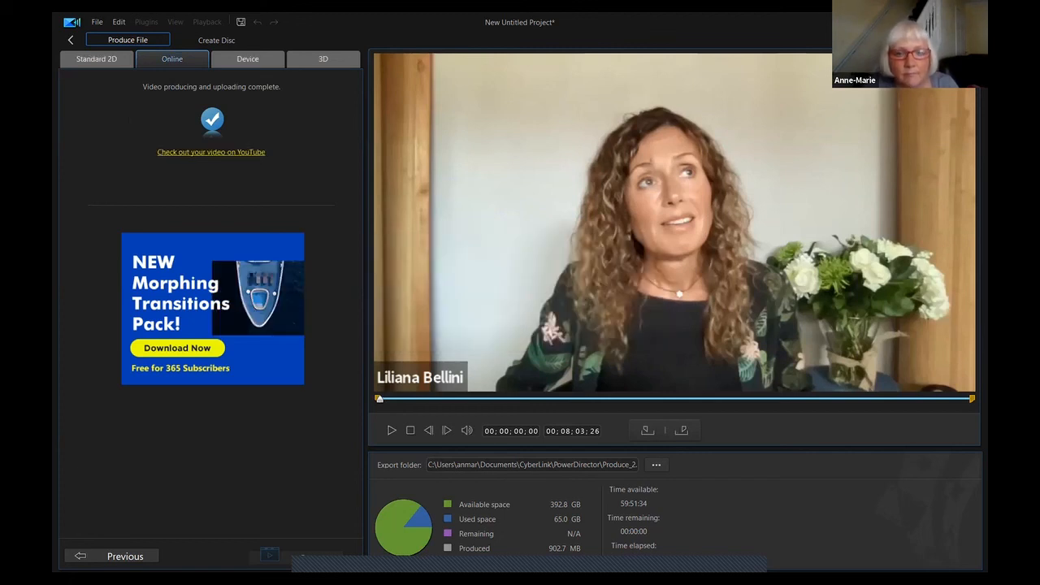